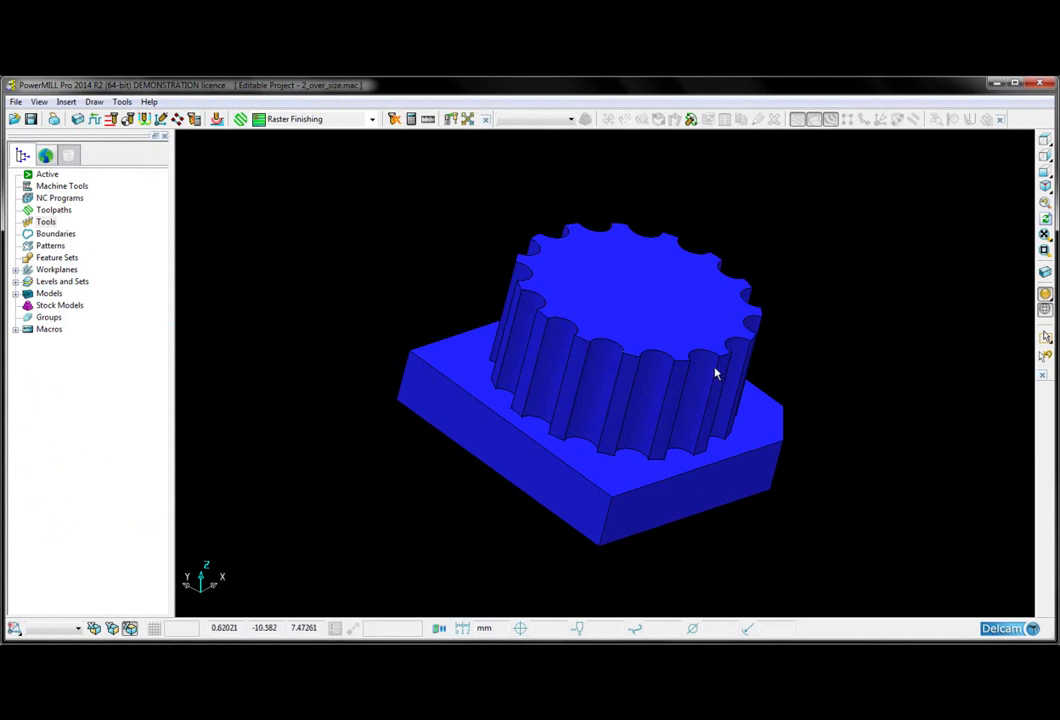
Step: Tilt the 3D view so the fluted boss and its rectangular base are seen from above
middle_drag(726, 298, 612, 405)
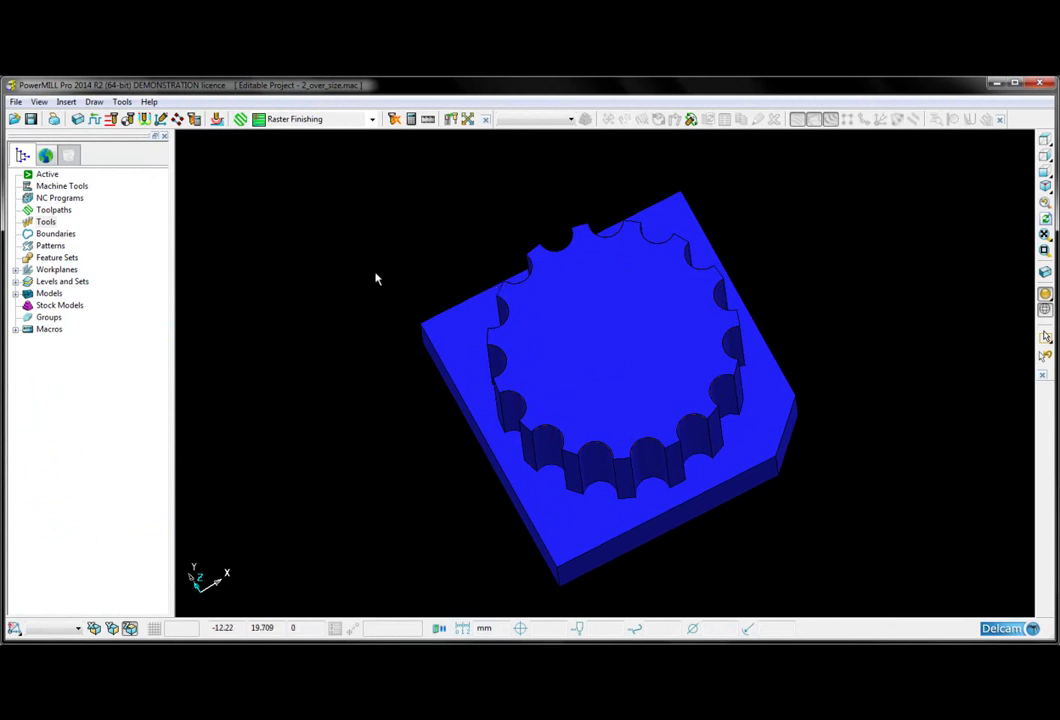
Step: Create a workplane at the boss top-face centre from three arc points picked on its edge
right_click(62, 271)
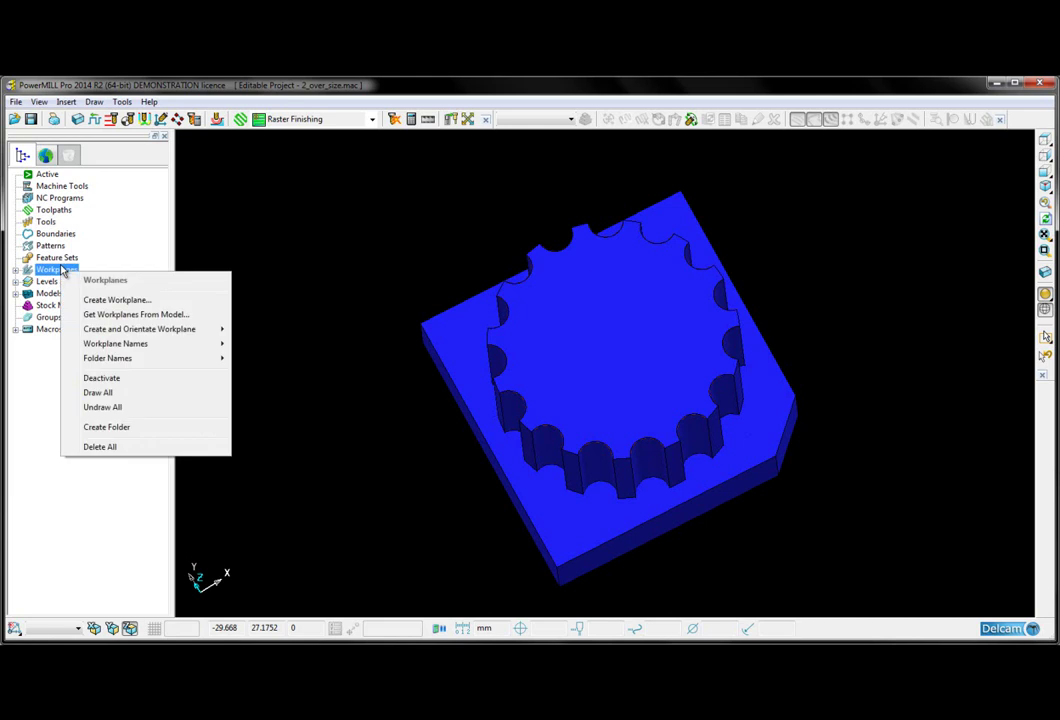
mouse_move(142, 329)
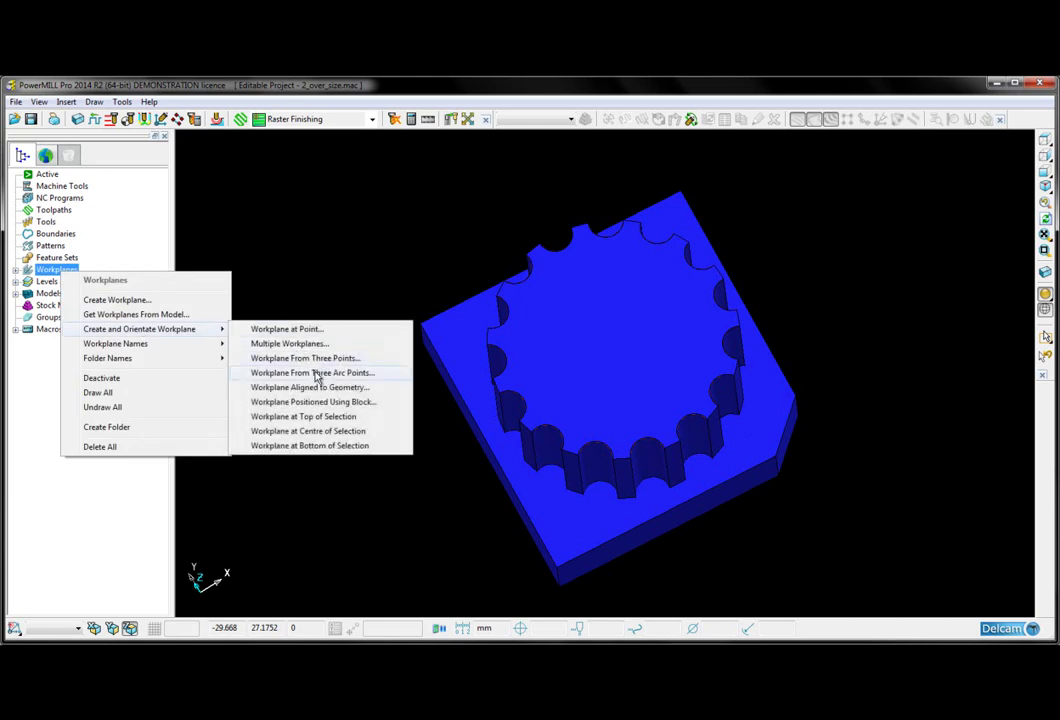
click(345, 374)
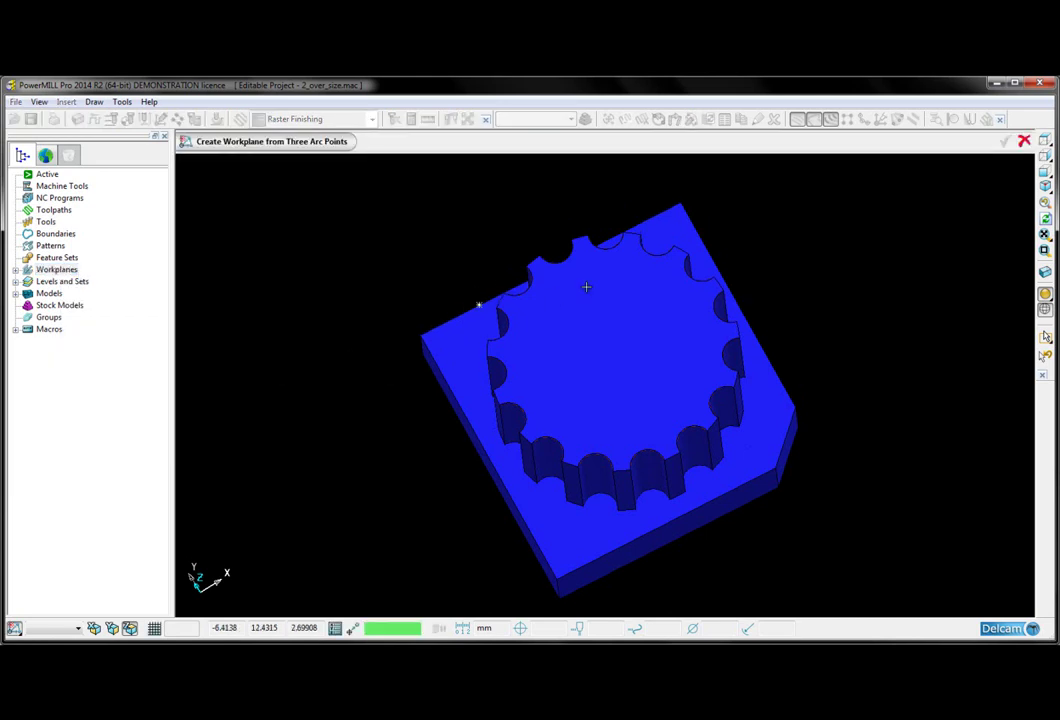
click(630, 232)
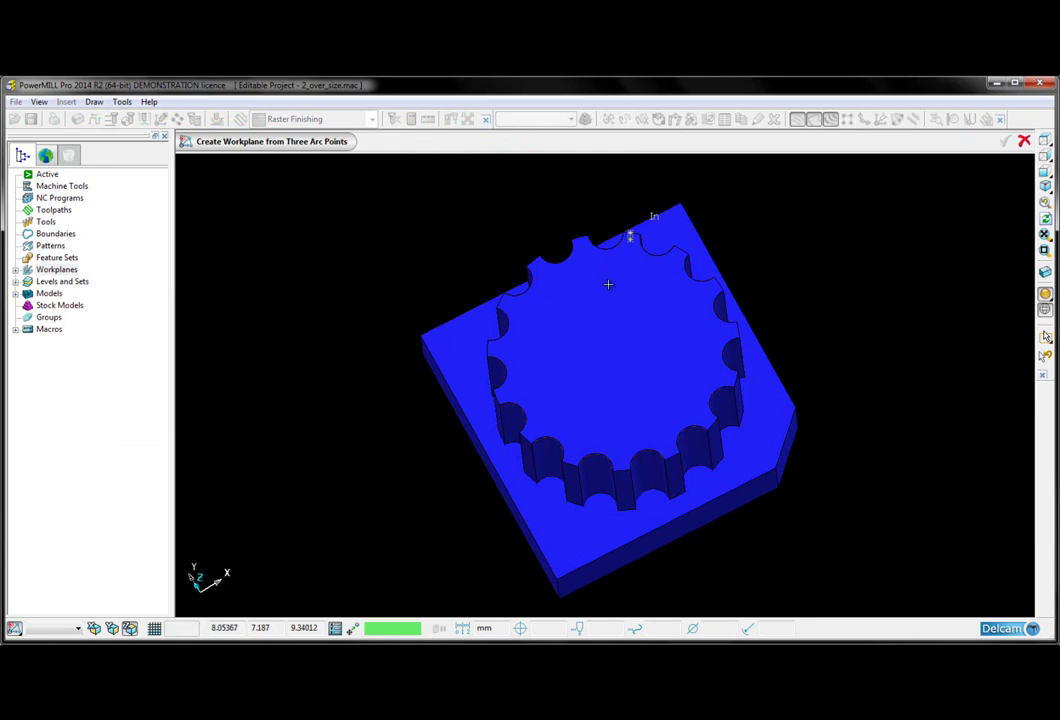
click(525, 438)
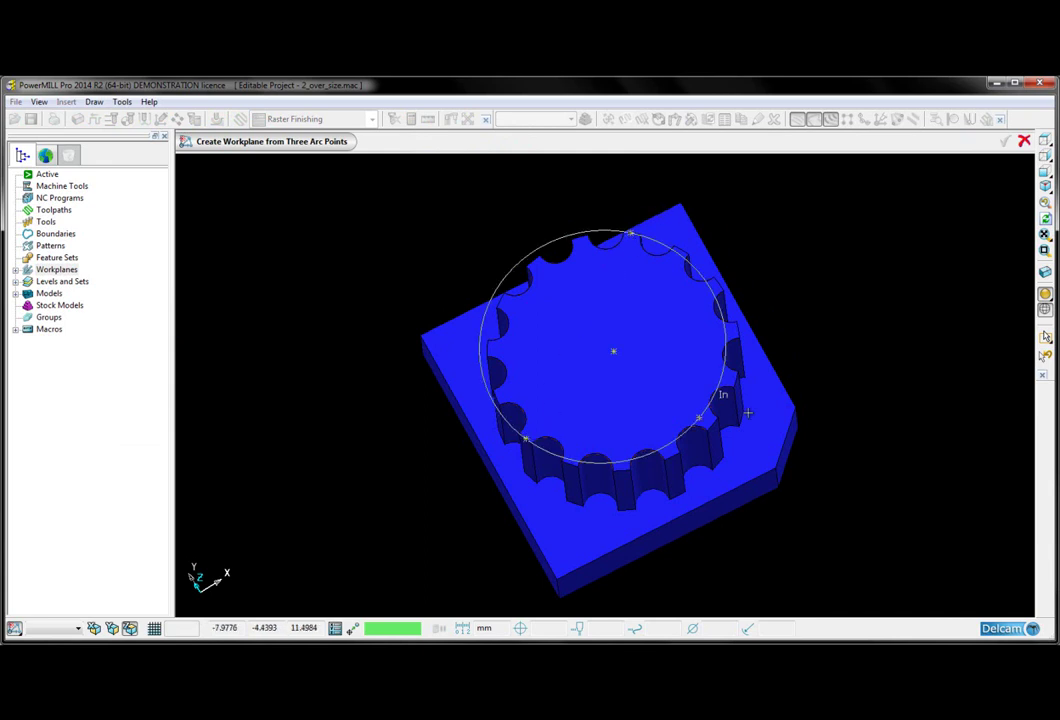
click(737, 380)
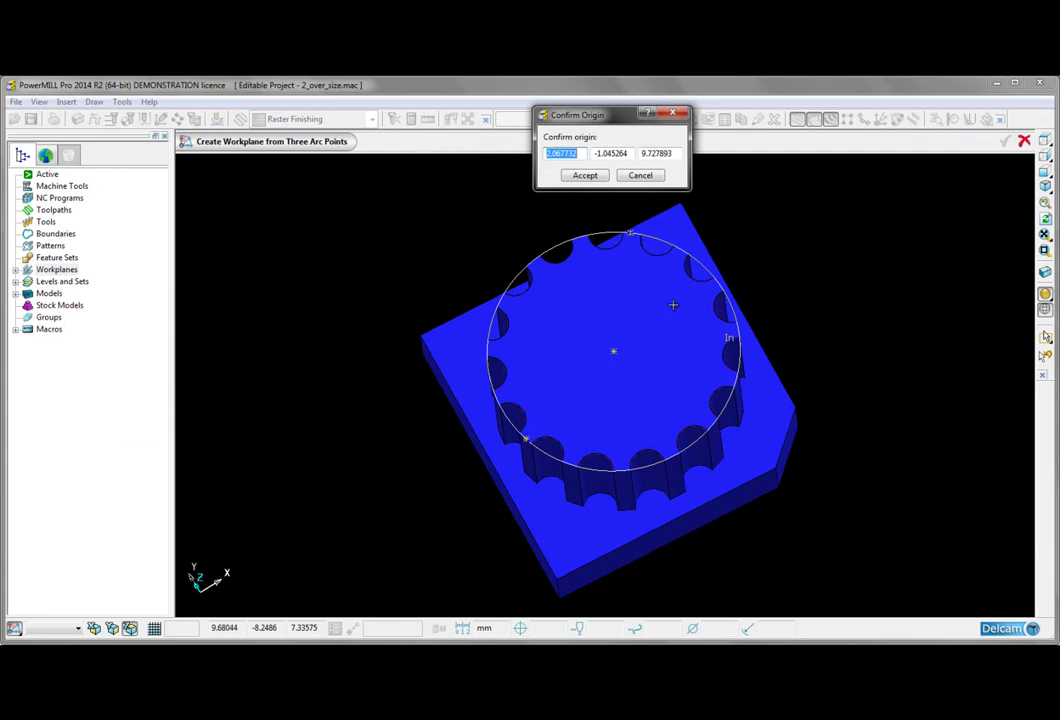
click(582, 174)
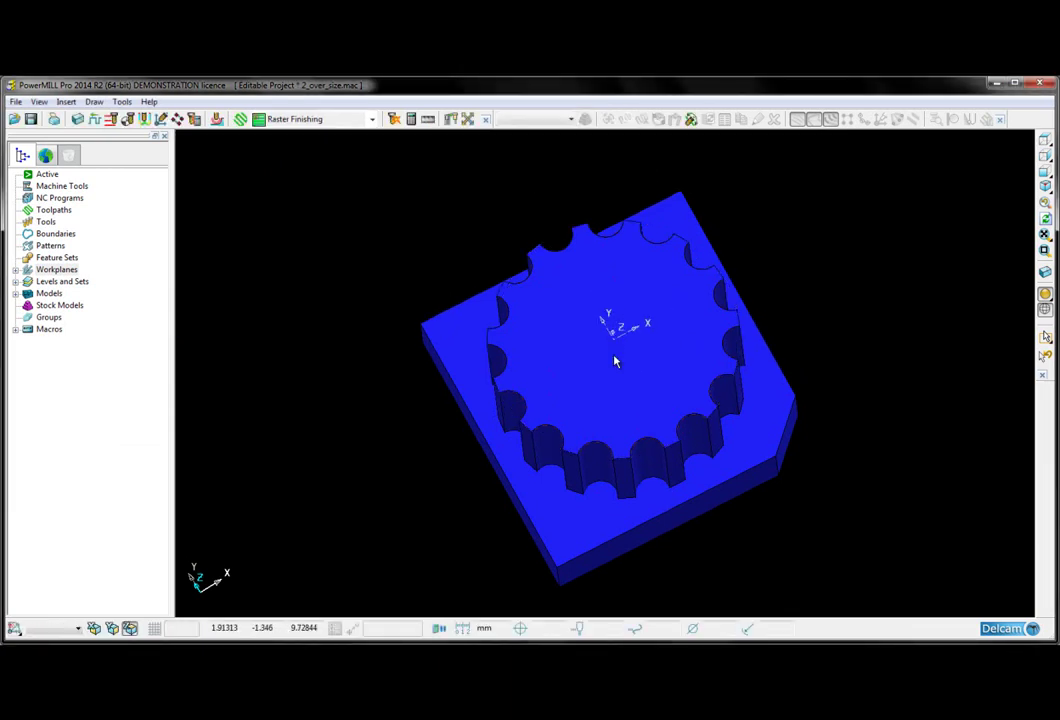
middle_drag(620, 388, 632, 298)
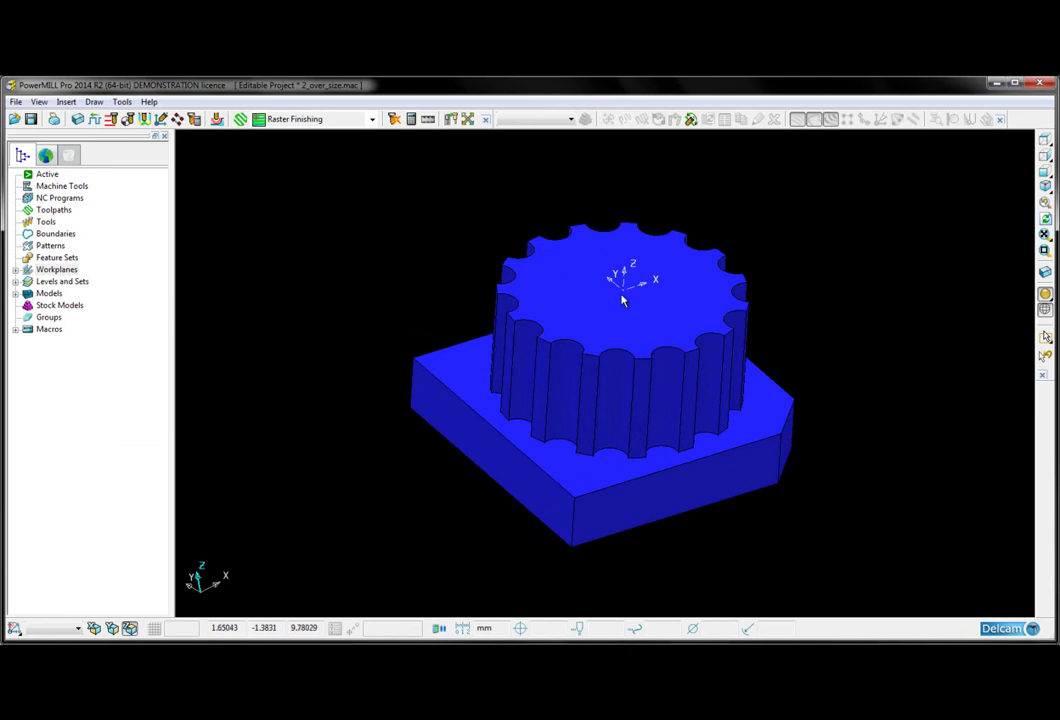
Step: Drag workplane 2 in the Workplane Editor to the base's front corner and accept it
double_click(627, 287)
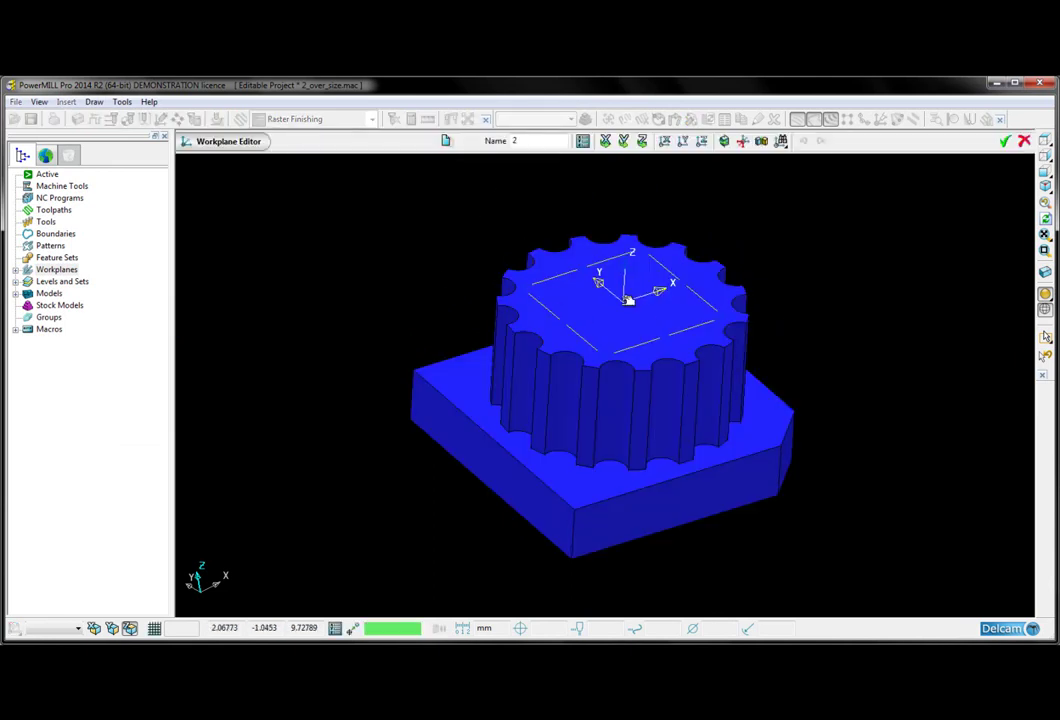
drag(628, 300, 579, 508)
middle_drag(579, 508, 474, 343)
middle_drag(576, 393, 655, 430)
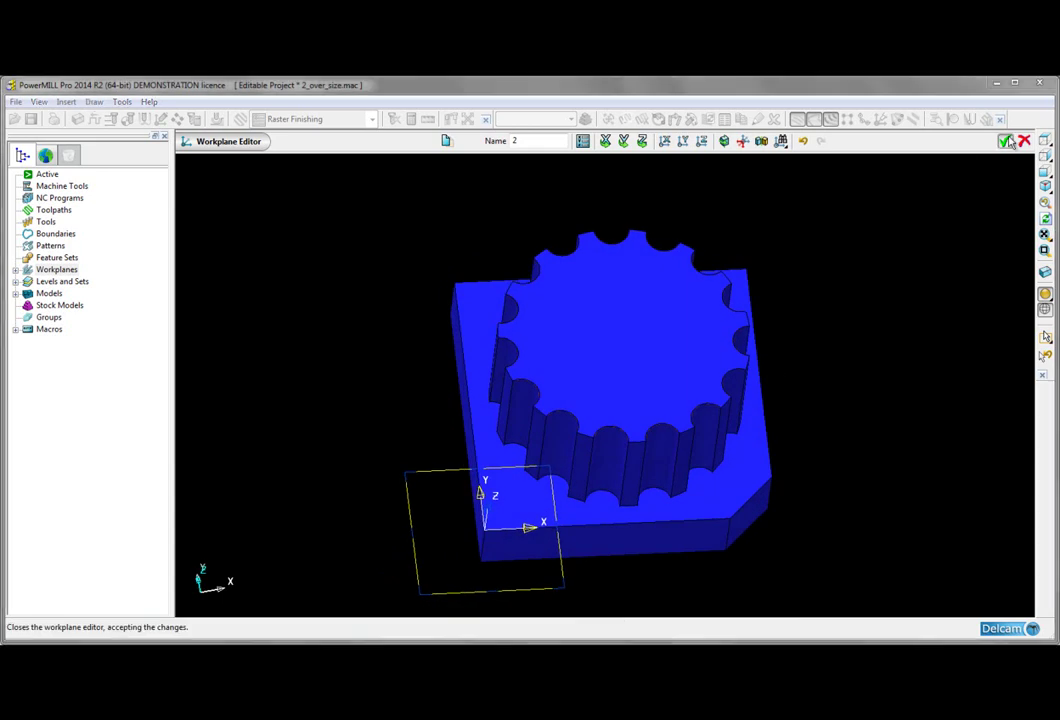
click(1004, 141)
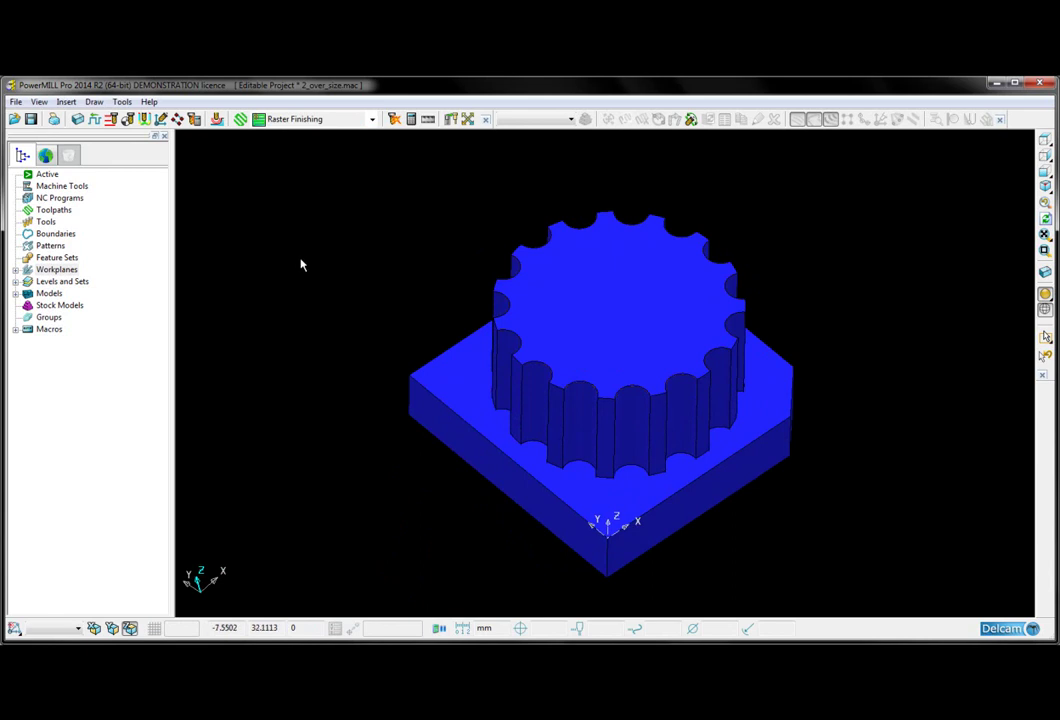
Step: Create pattern 1 and open it in the Curve Editor
right_click(55, 247)
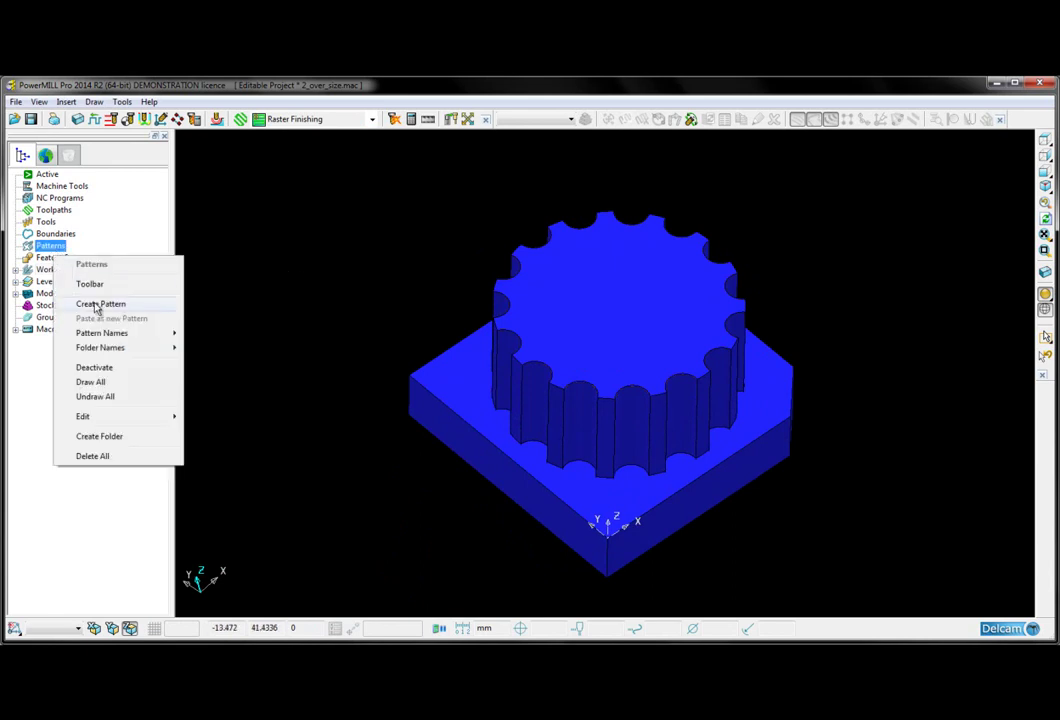
click(98, 305)
click(15, 247)
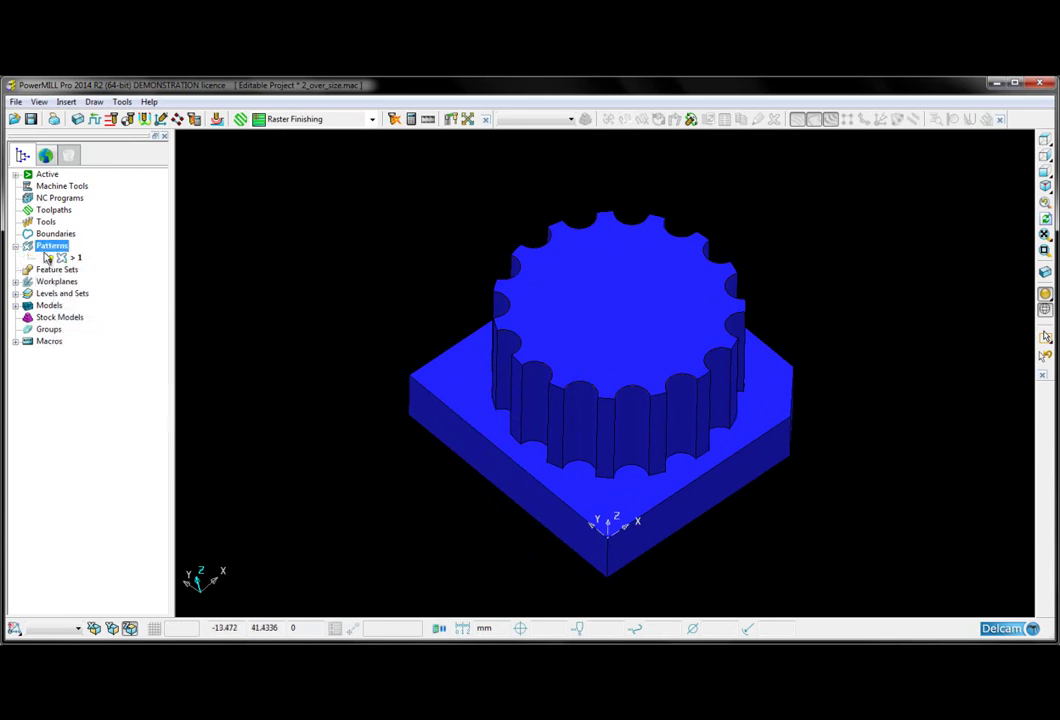
right_click(60, 258)
click(100, 268)
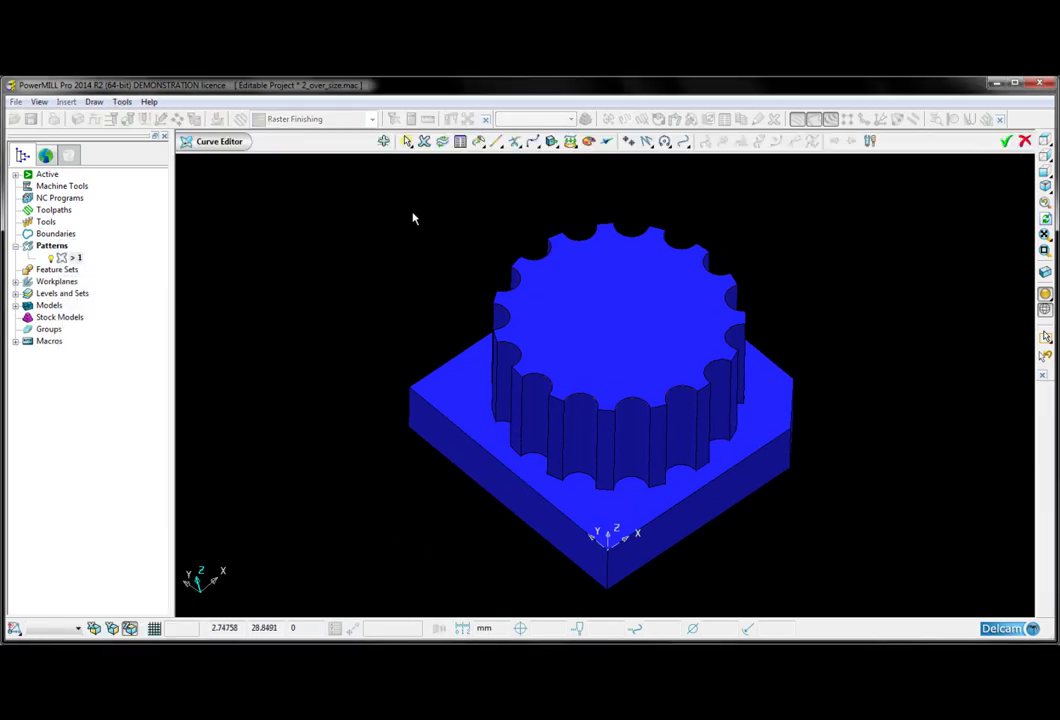
Step: Draw a three-point arc of radius 10.75 along the boss's top edge
click(665, 142)
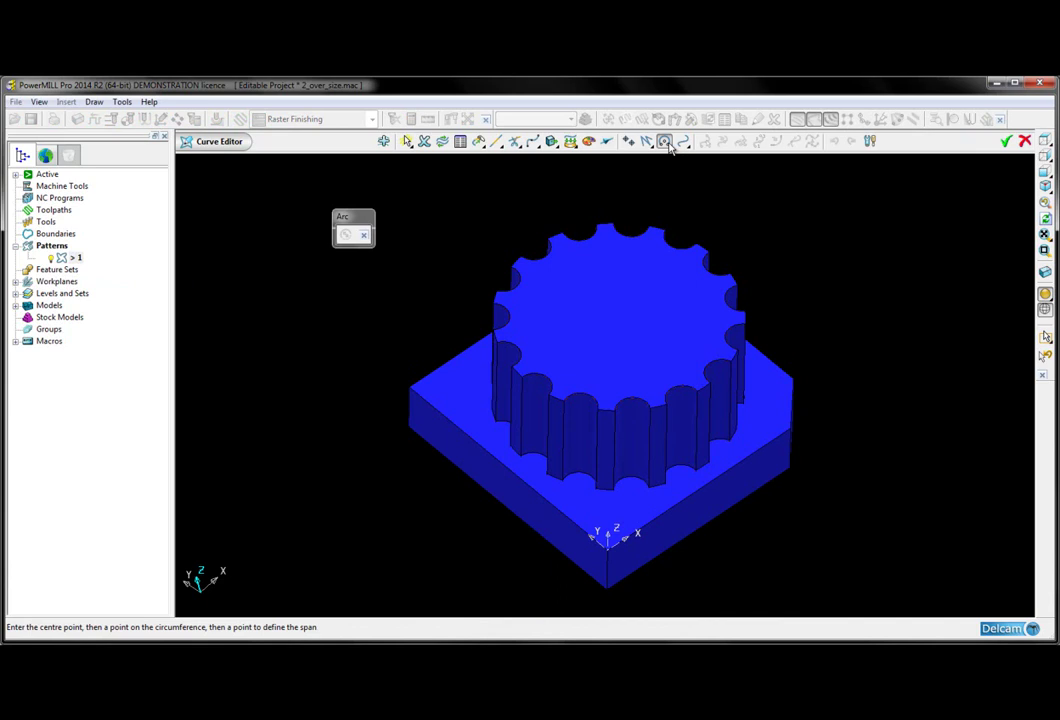
mouse_move(665, 142)
click(670, 189)
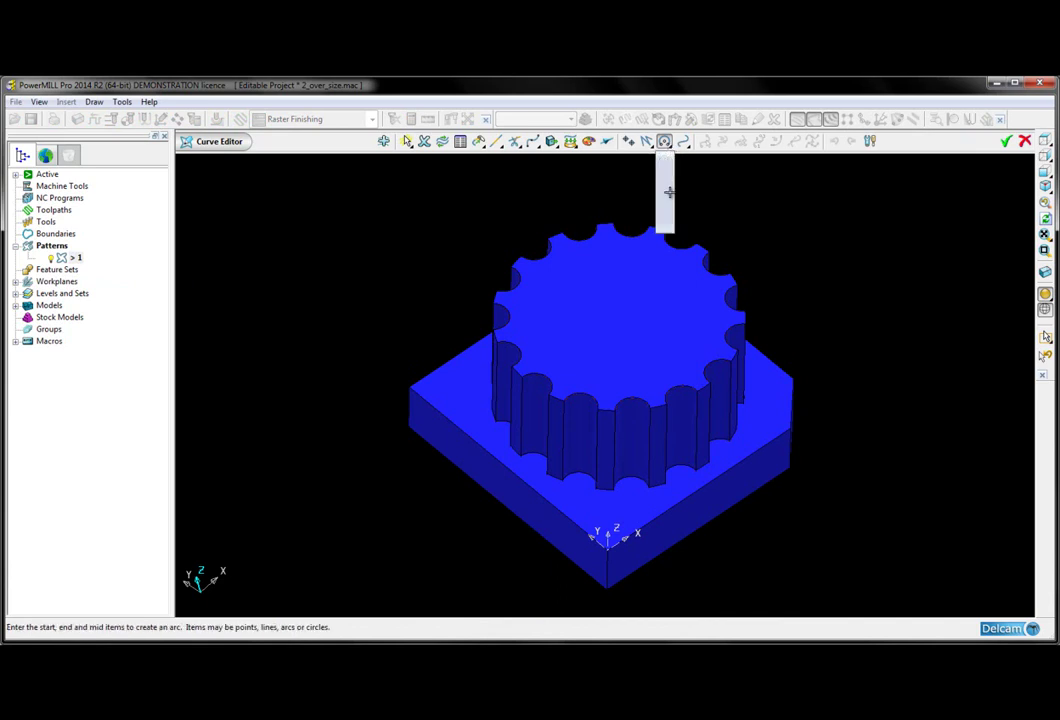
click(608, 222)
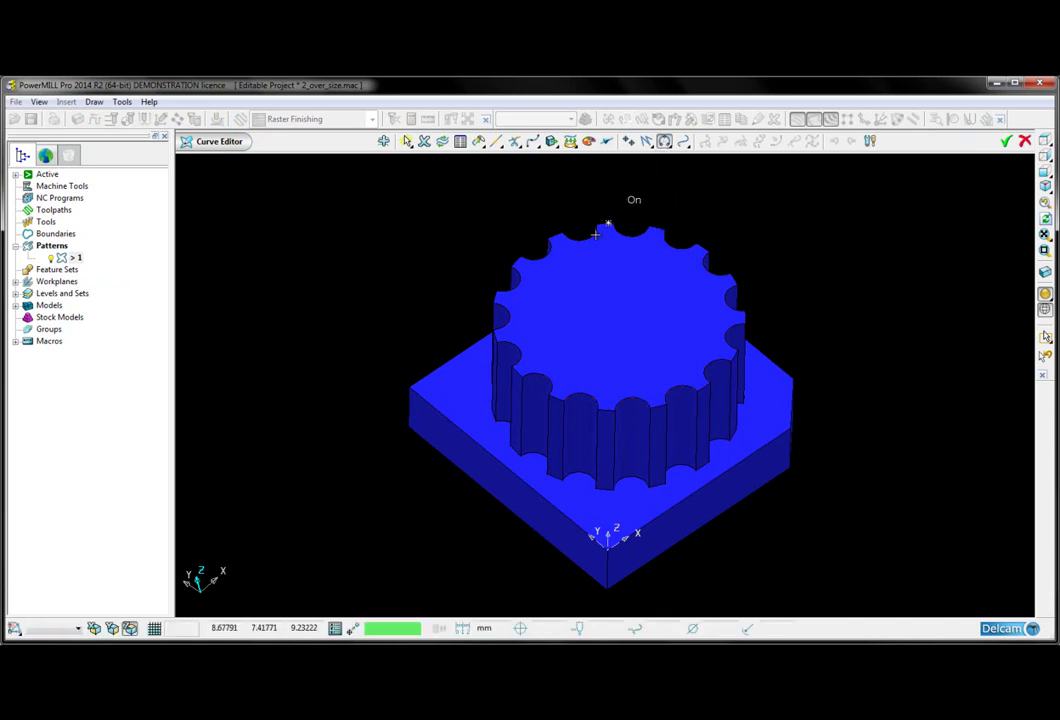
click(521, 373)
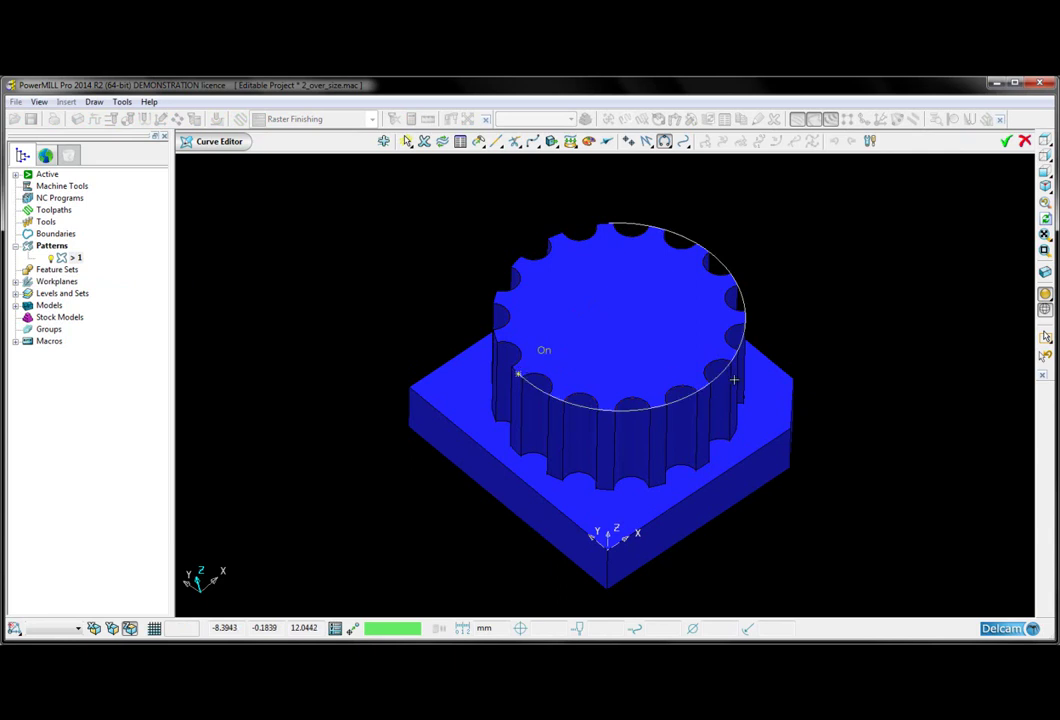
click(703, 385)
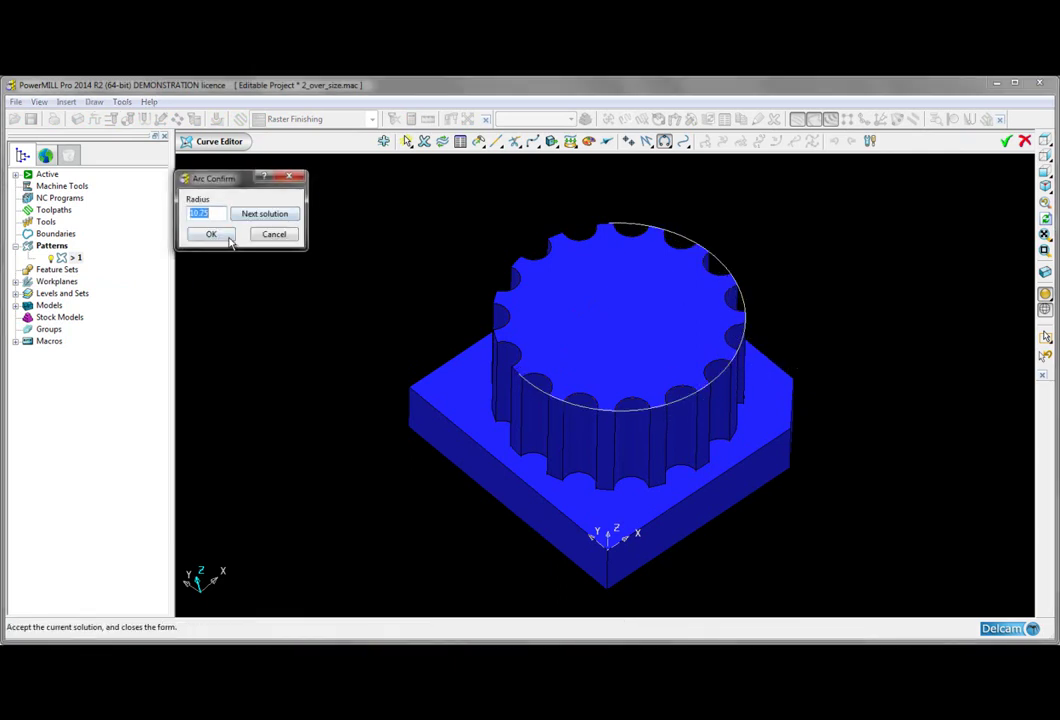
click(222, 237)
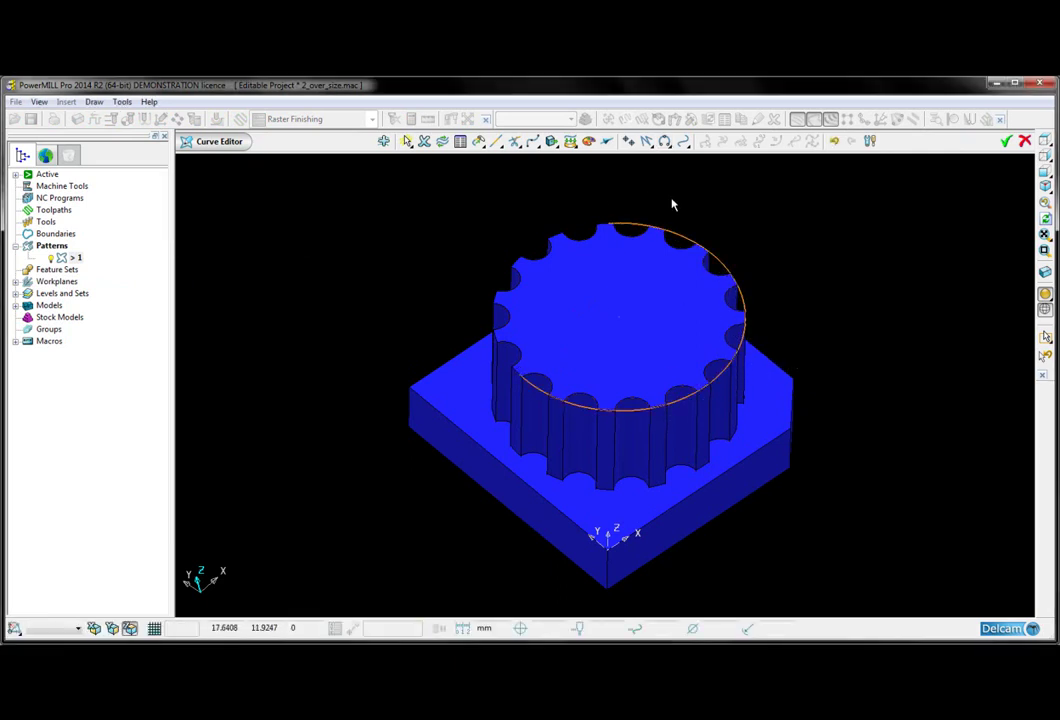
Step: Change the arc to radius 10 as a full 360° circle and close the Curve Editor
double_click(636, 225)
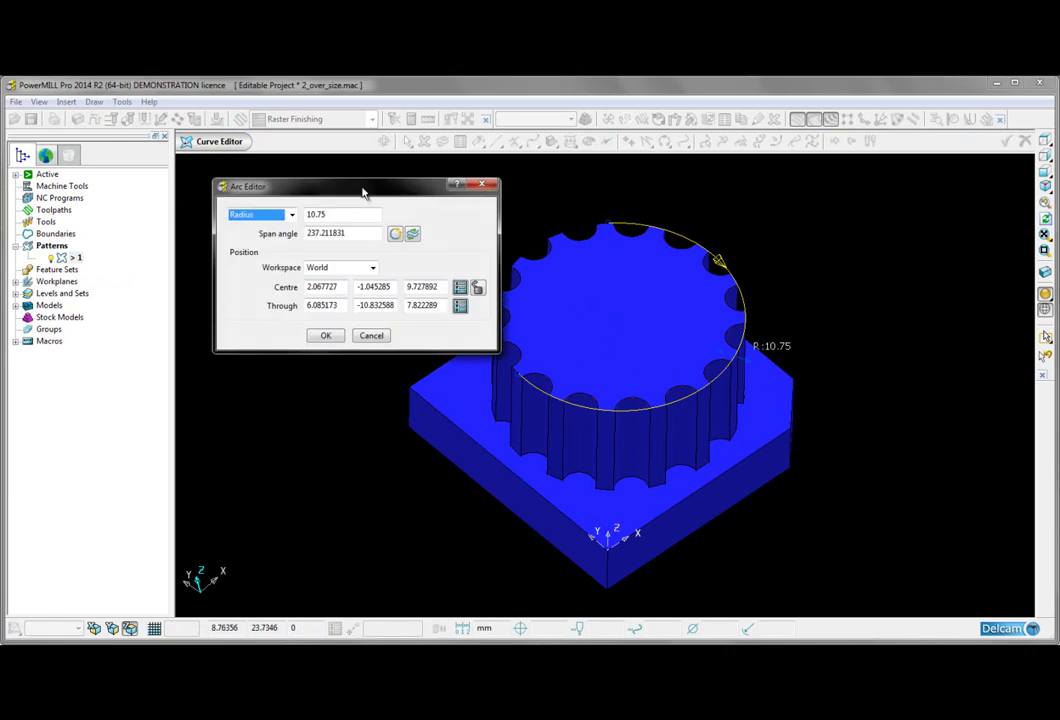
drag(363, 193, 351, 175)
click(327, 198)
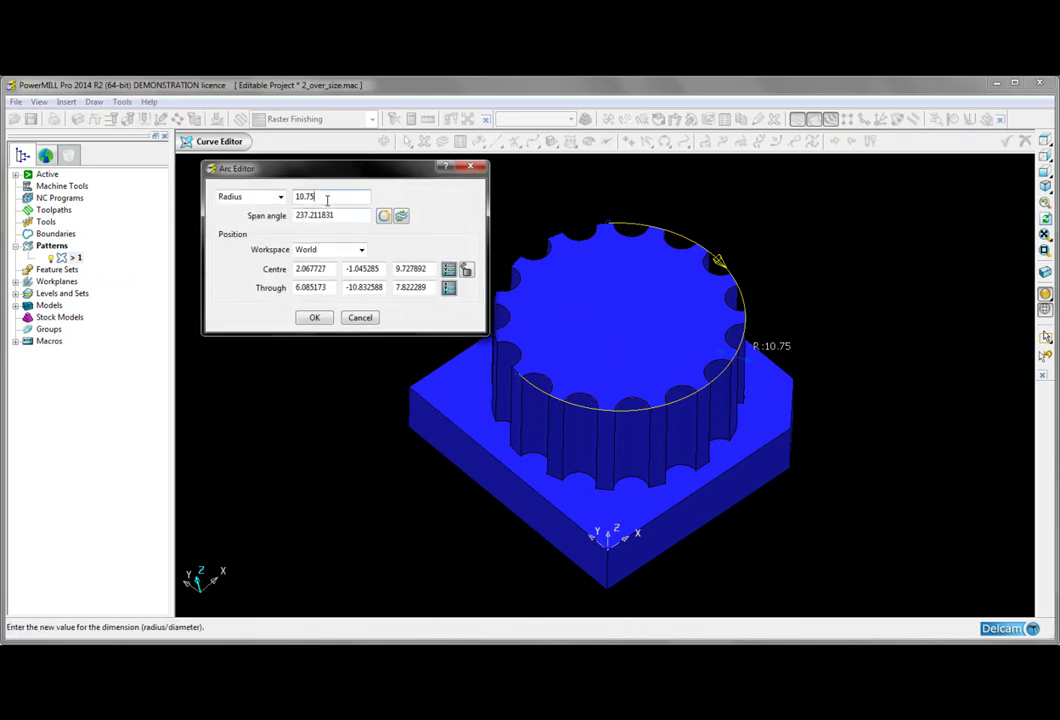
double_click(327, 199)
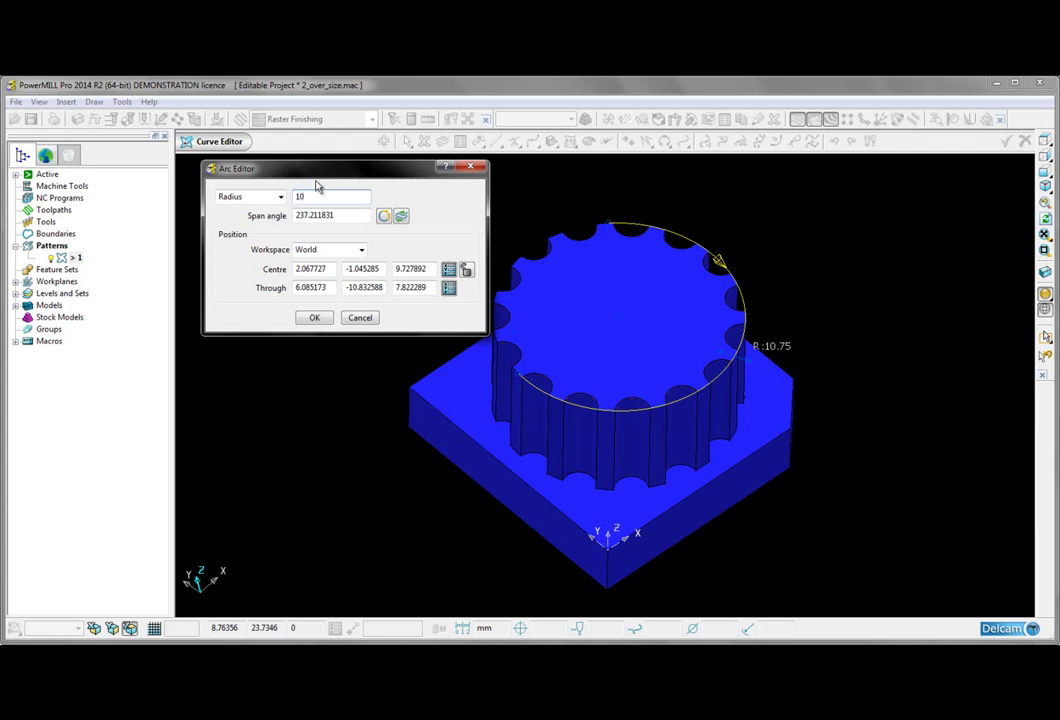
click(385, 216)
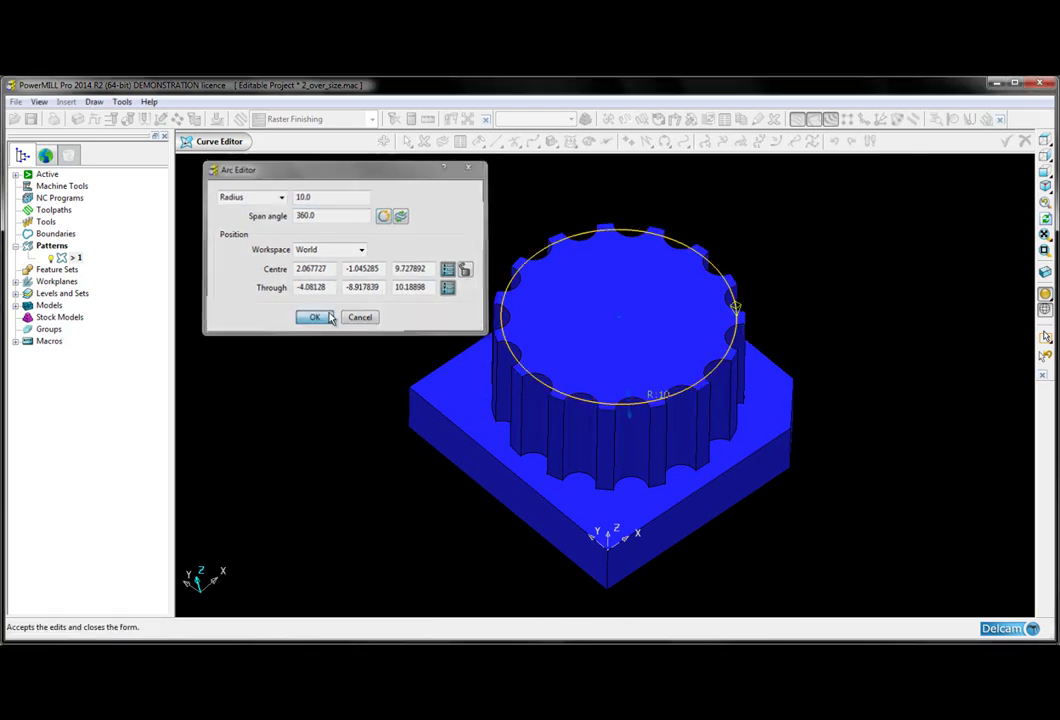
click(330, 318)
click(1006, 141)
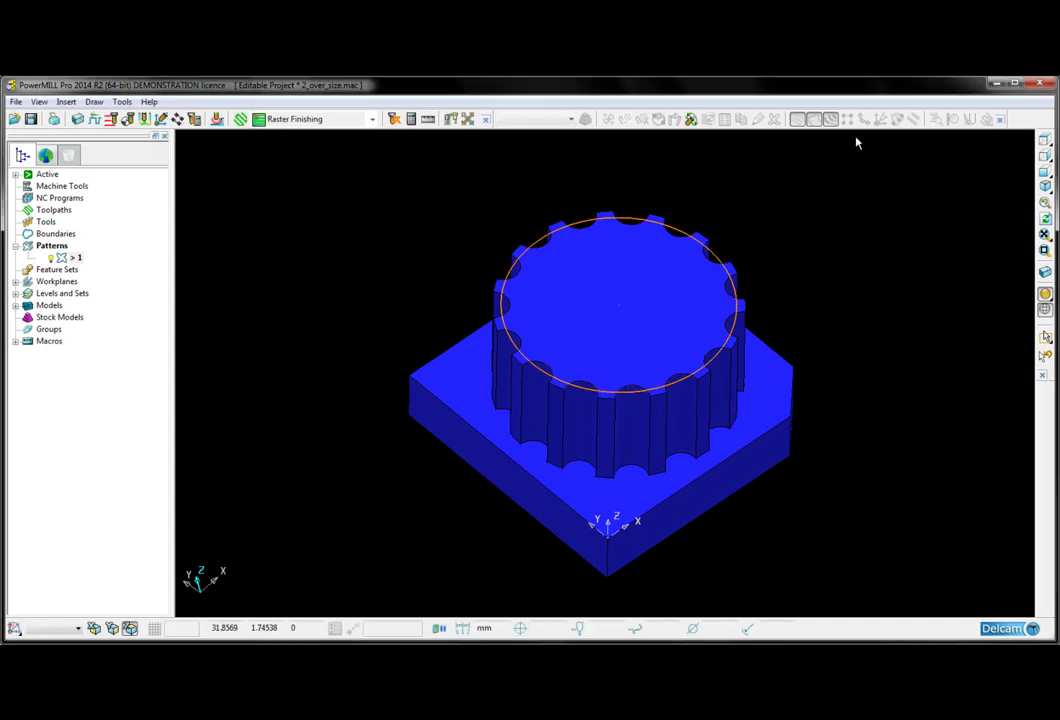
Step: Start a 2D Curve Profile toolpath that profiles pattern 1
middle_drag(767, 225, 700, 290)
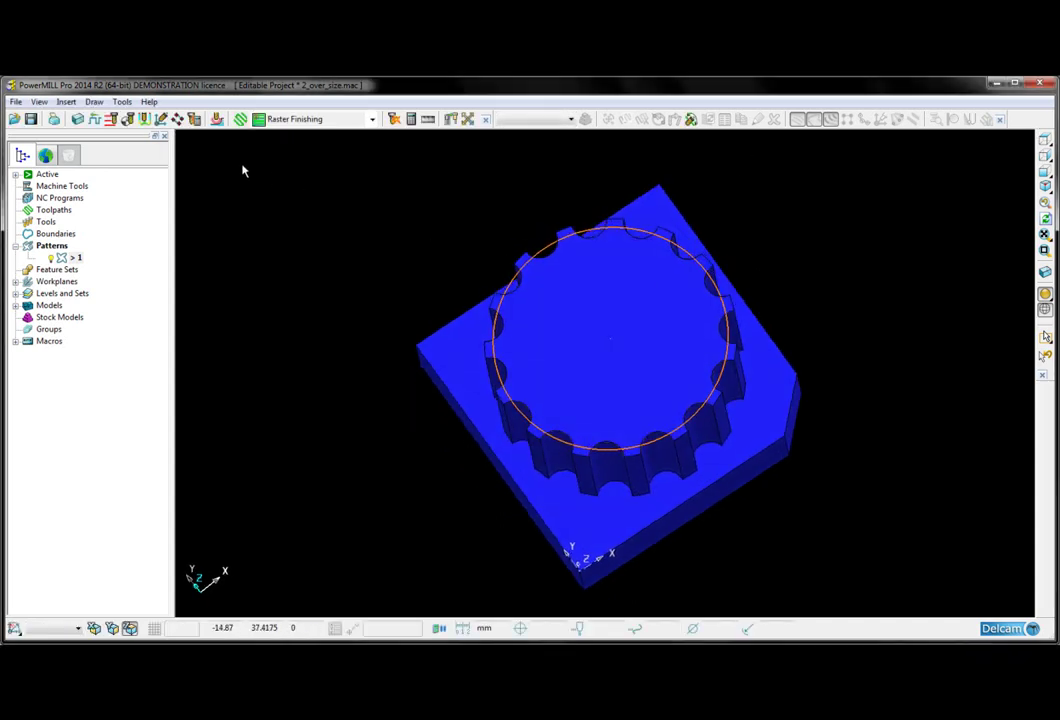
click(217, 119)
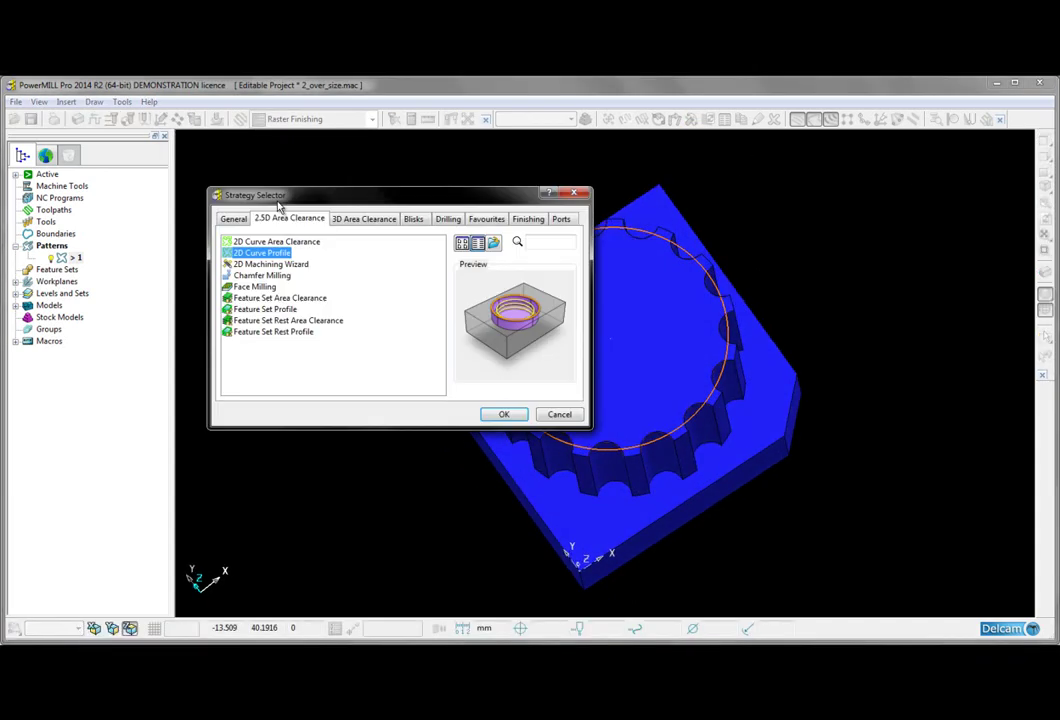
double_click(274, 252)
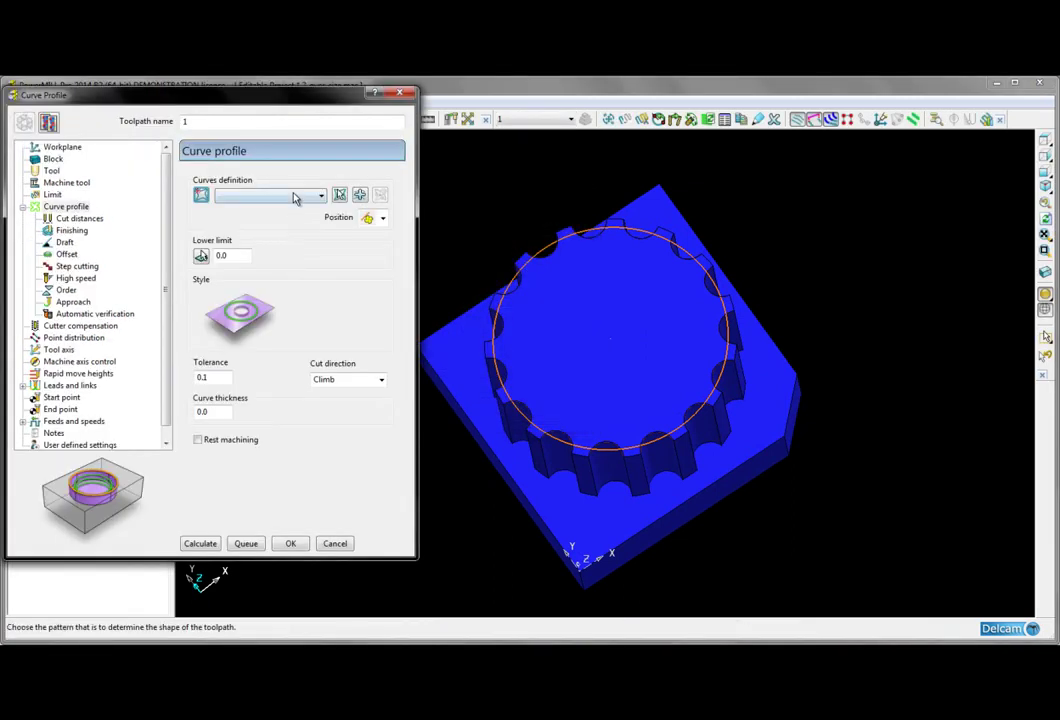
click(295, 197)
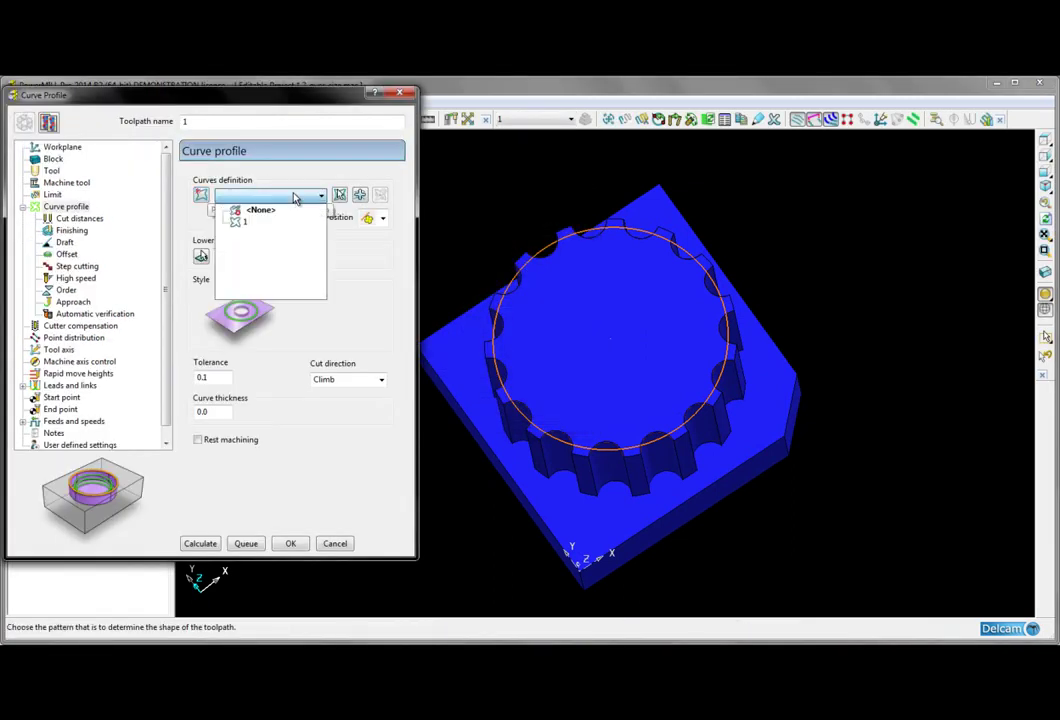
click(240, 223)
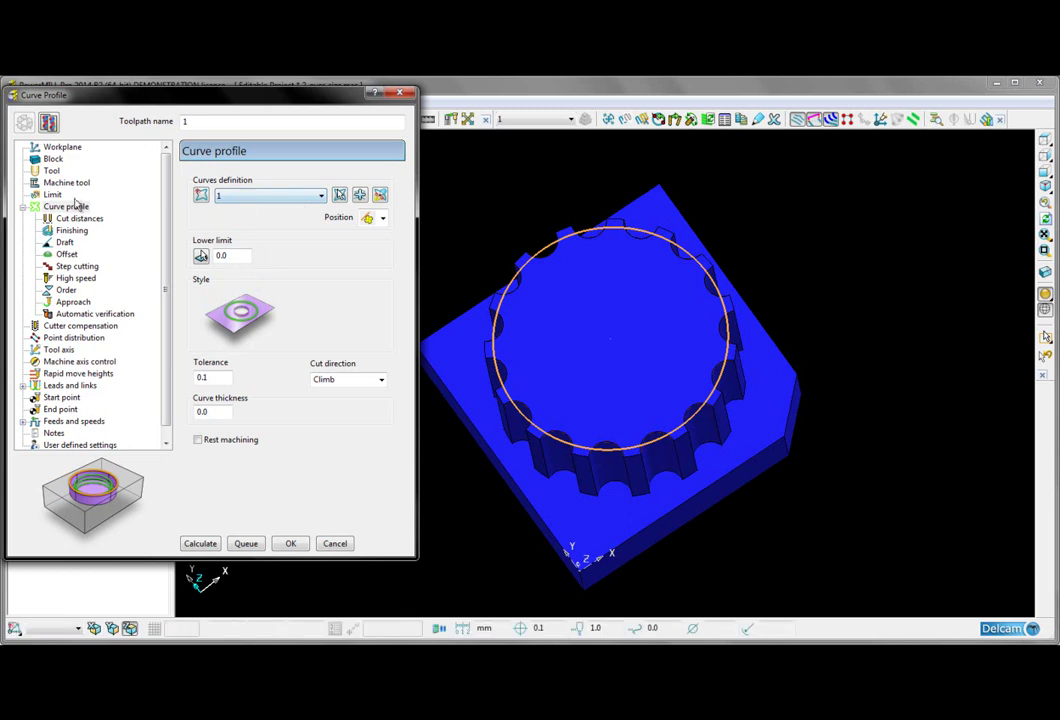
Step: Create a new D10 end mill with cutting length 50 for the toolpath
click(49, 171)
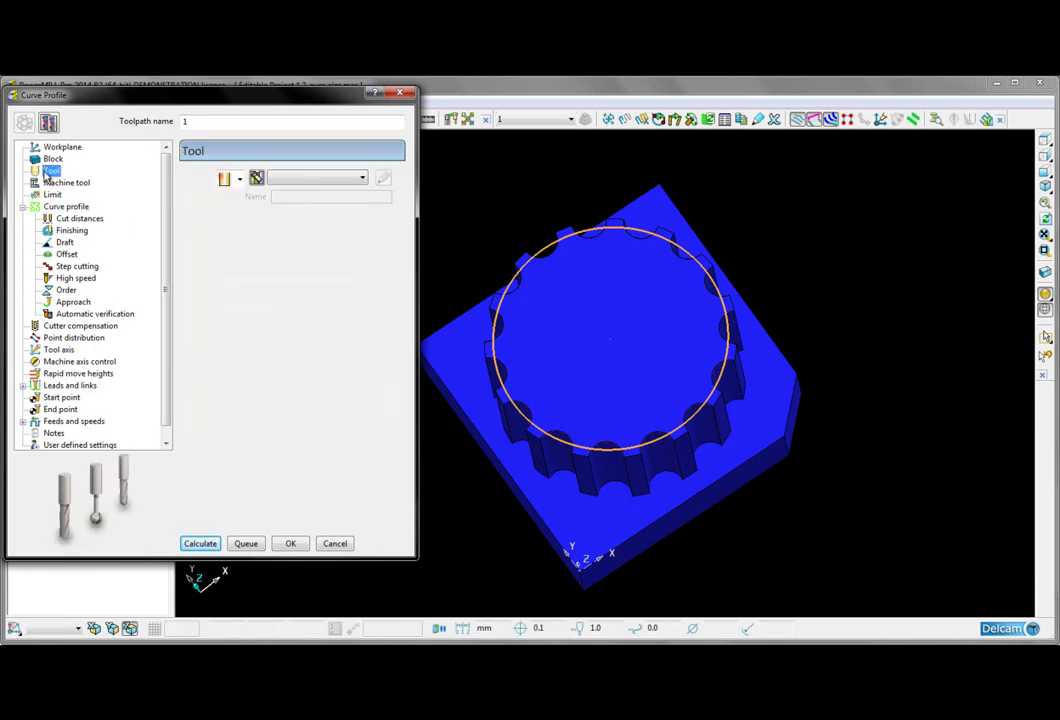
click(229, 179)
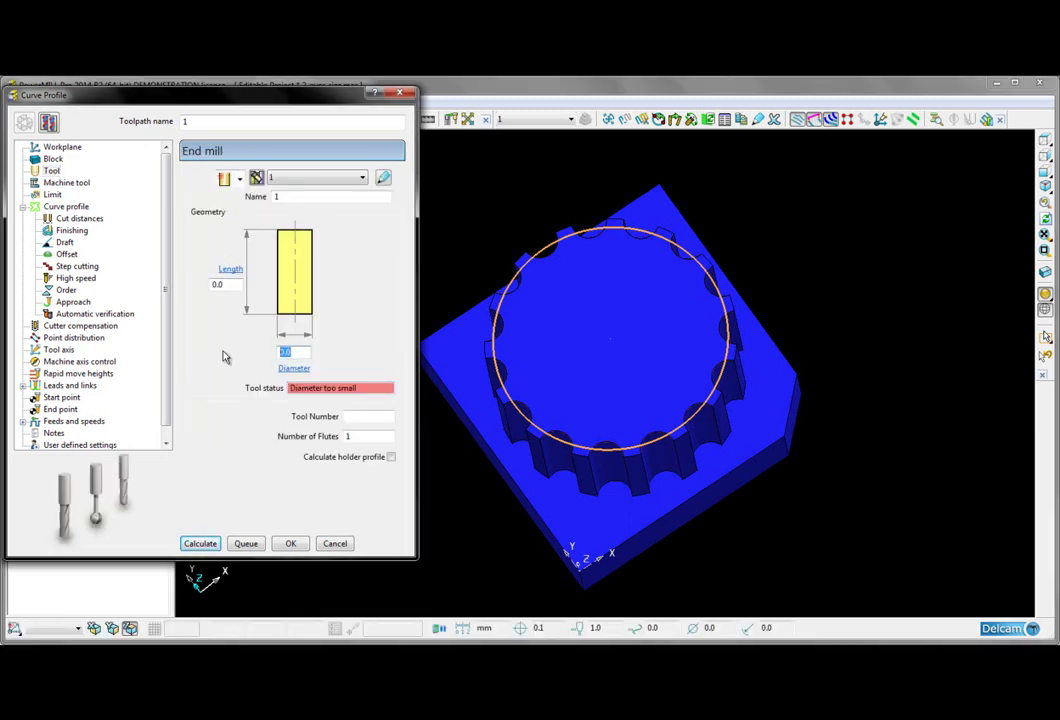
click(213, 284)
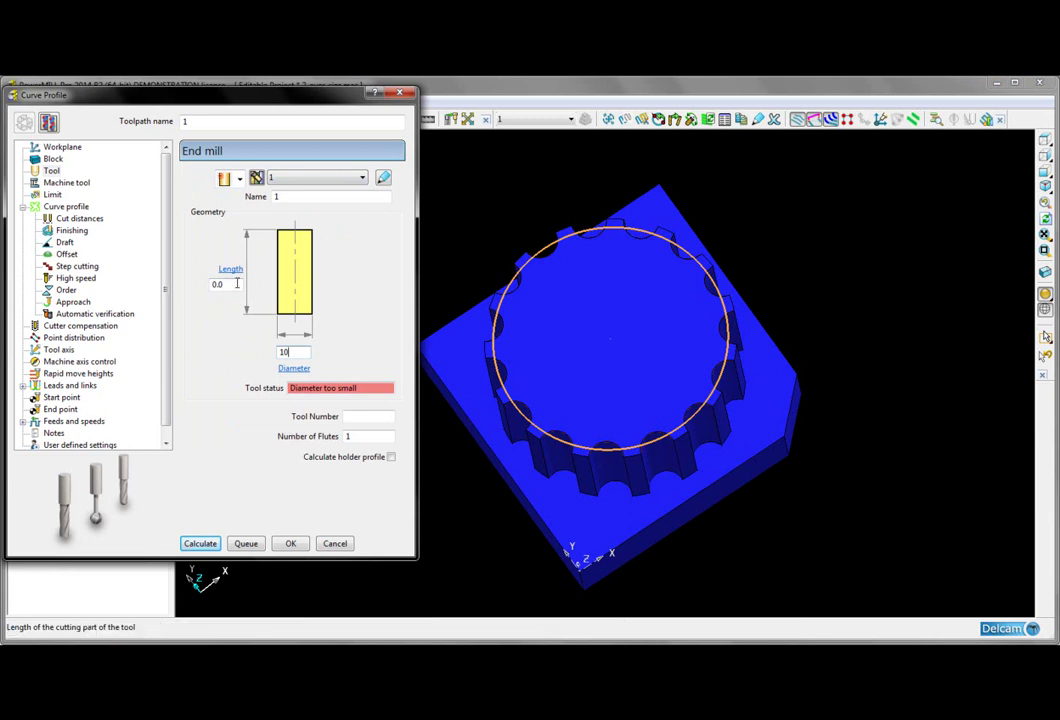
text(5)
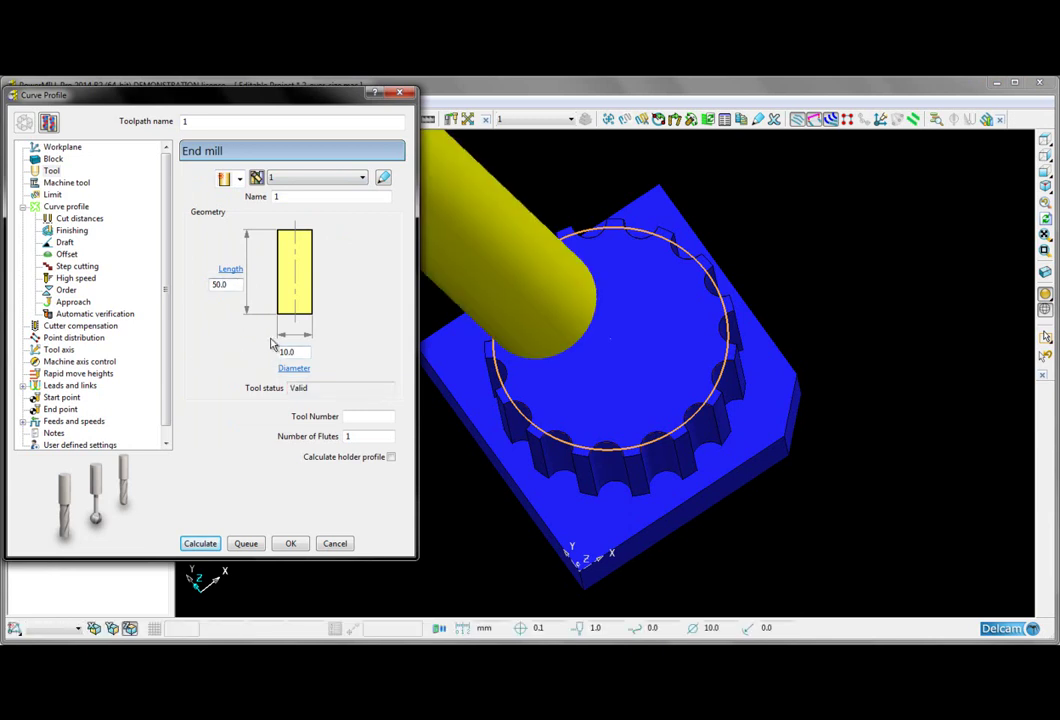
Step: Set workplane 2, change the block limit option, and calculate the toolpath
click(58, 148)
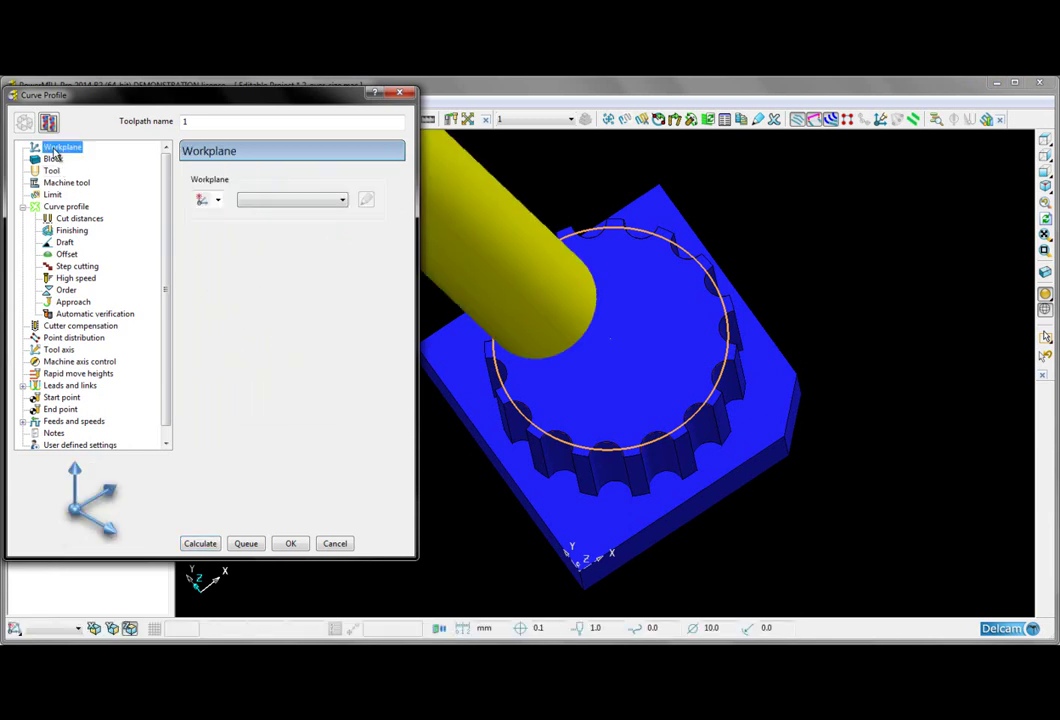
click(289, 201)
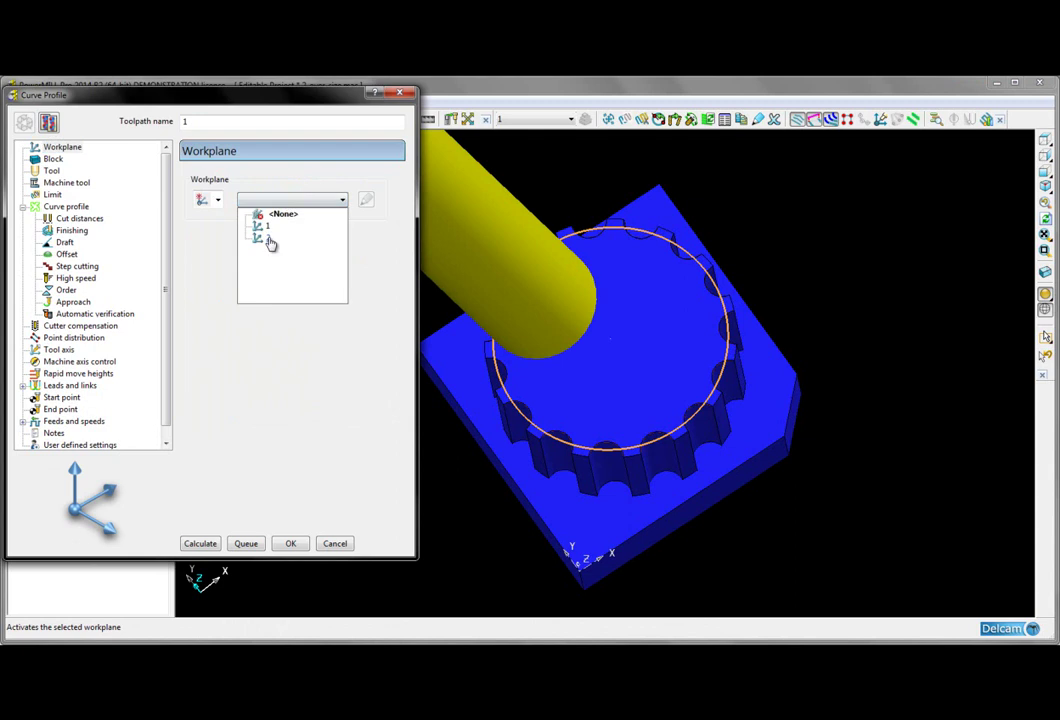
click(266, 238)
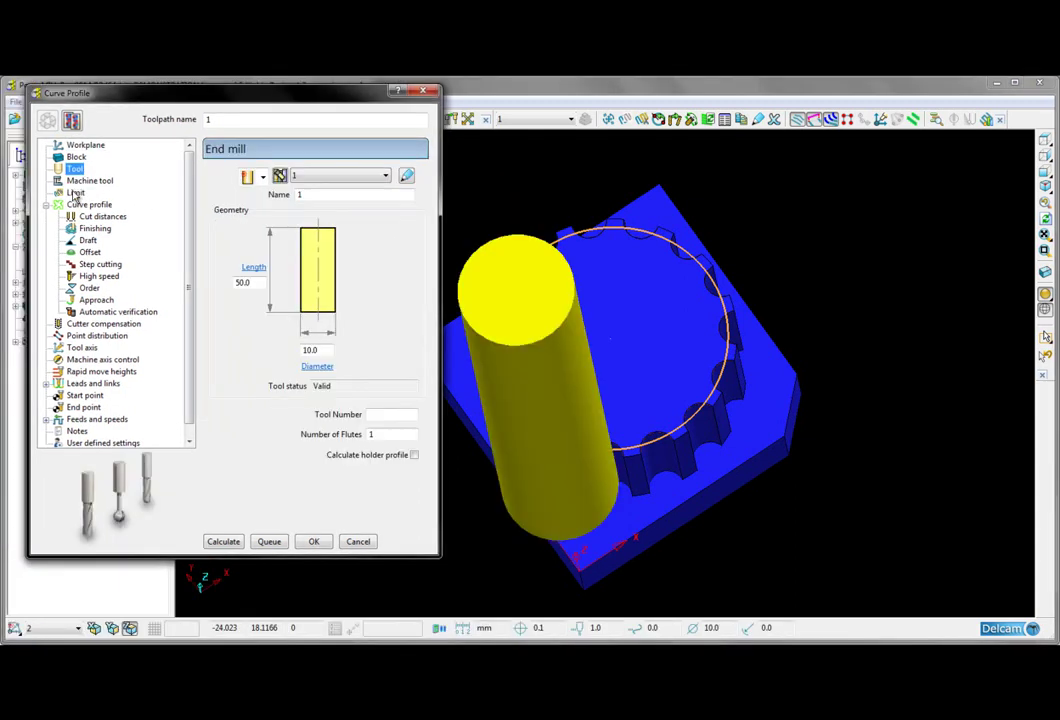
click(75, 193)
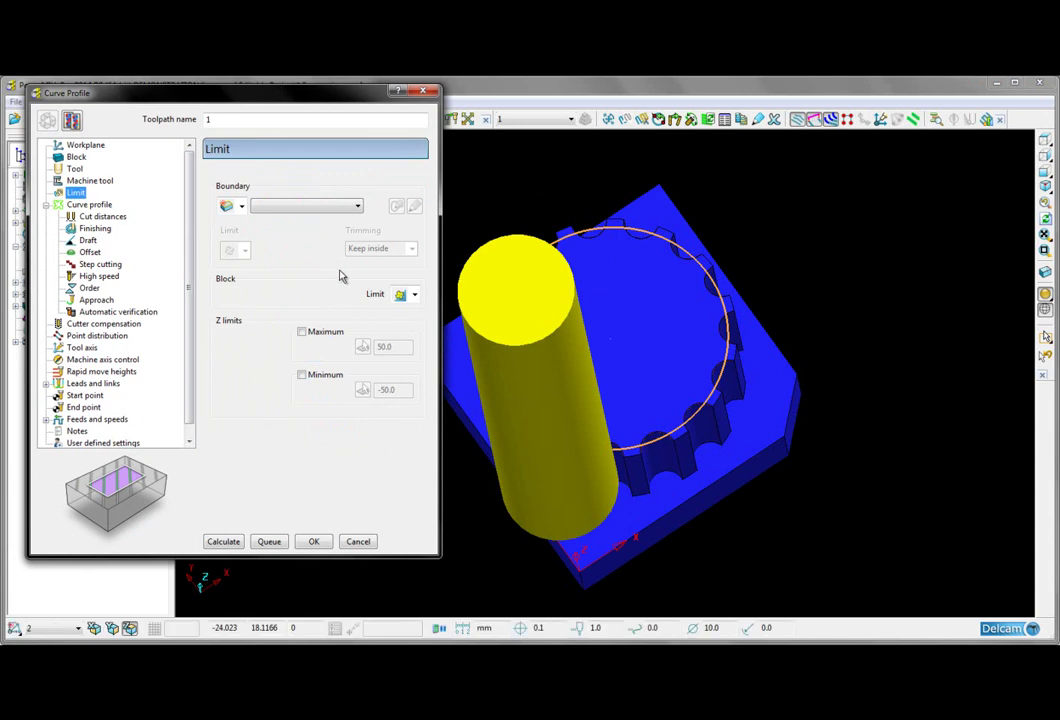
click(414, 295)
click(400, 312)
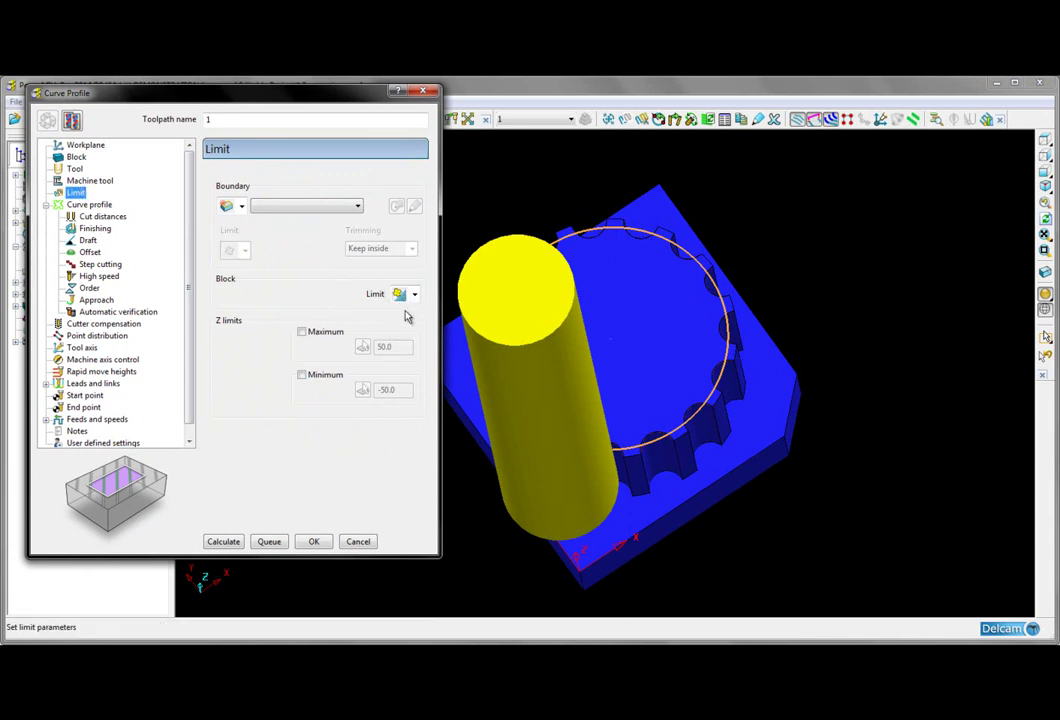
click(224, 540)
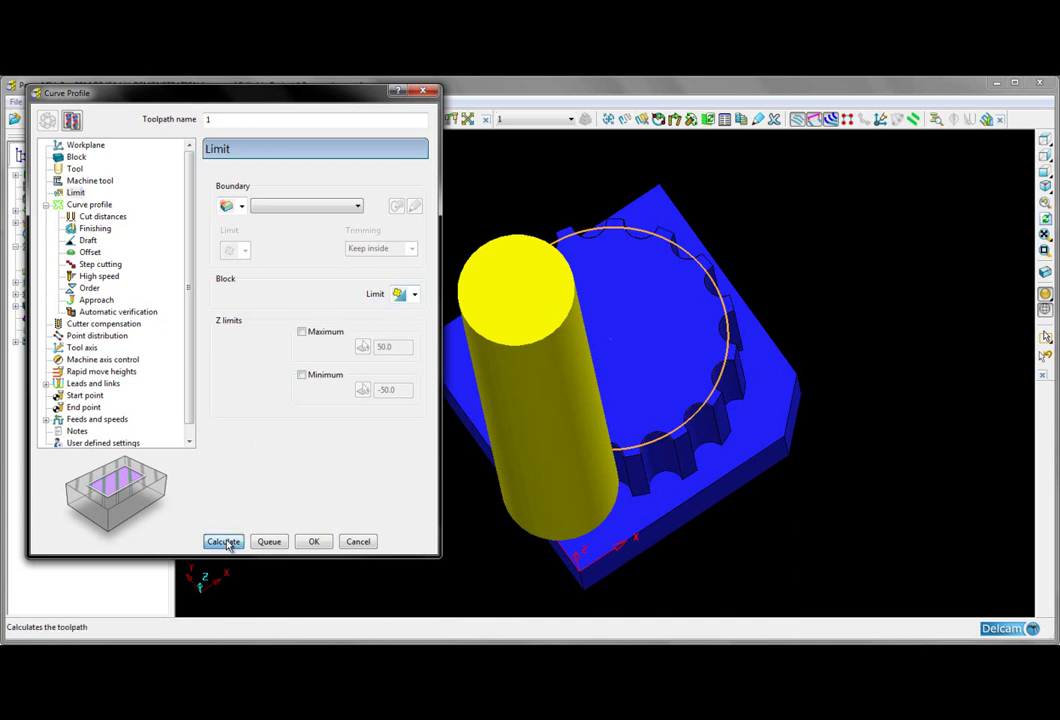
Step: Close the Curve Profile form, rotate the model, and expand the Toolpaths folder
click(355, 541)
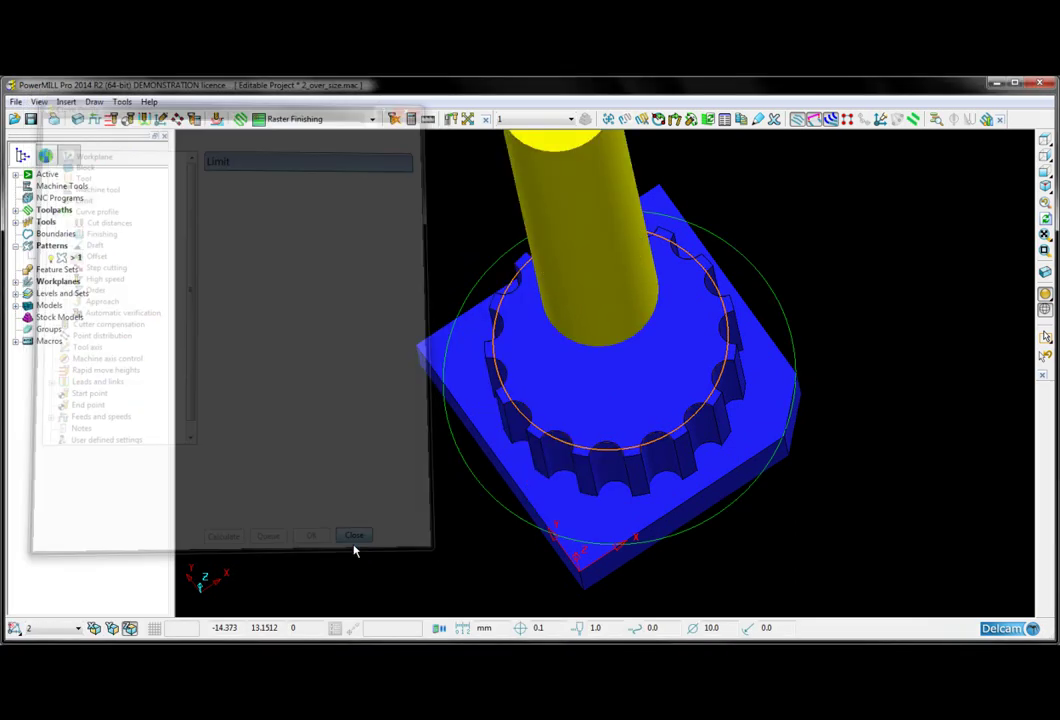
middle_drag(839, 494, 625, 507)
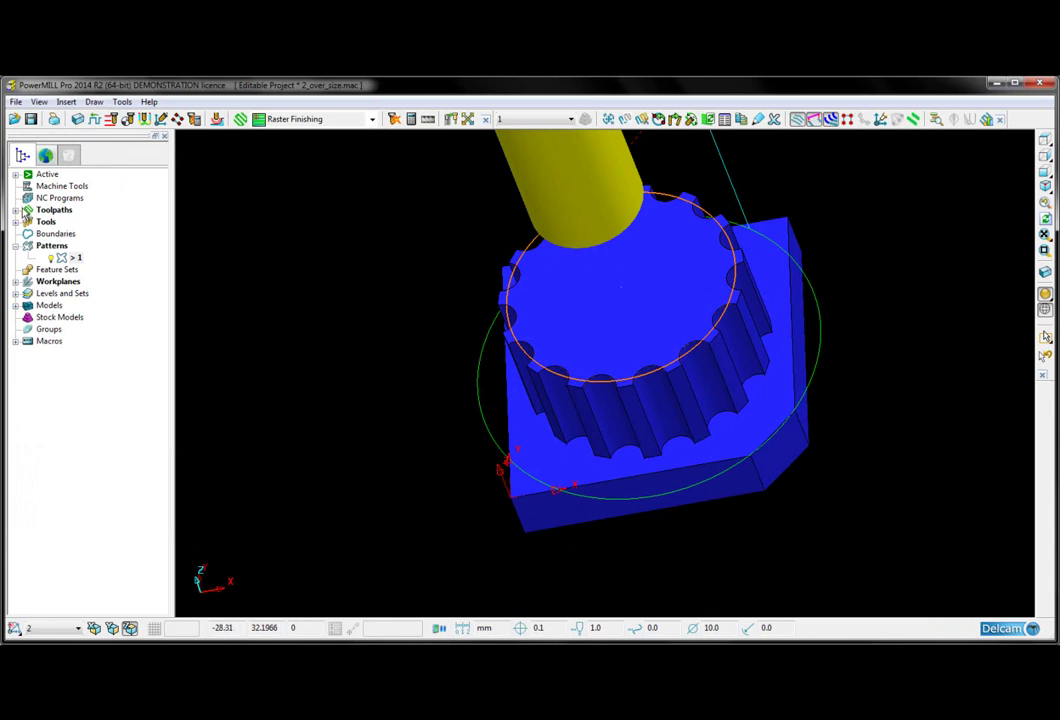
double_click(22, 212)
Step: Enable full-radius CNC cutter compensation on toolpath 1, recalculate, and dismiss the missing-leads warning
right_click(60, 211)
right_click(70, 222)
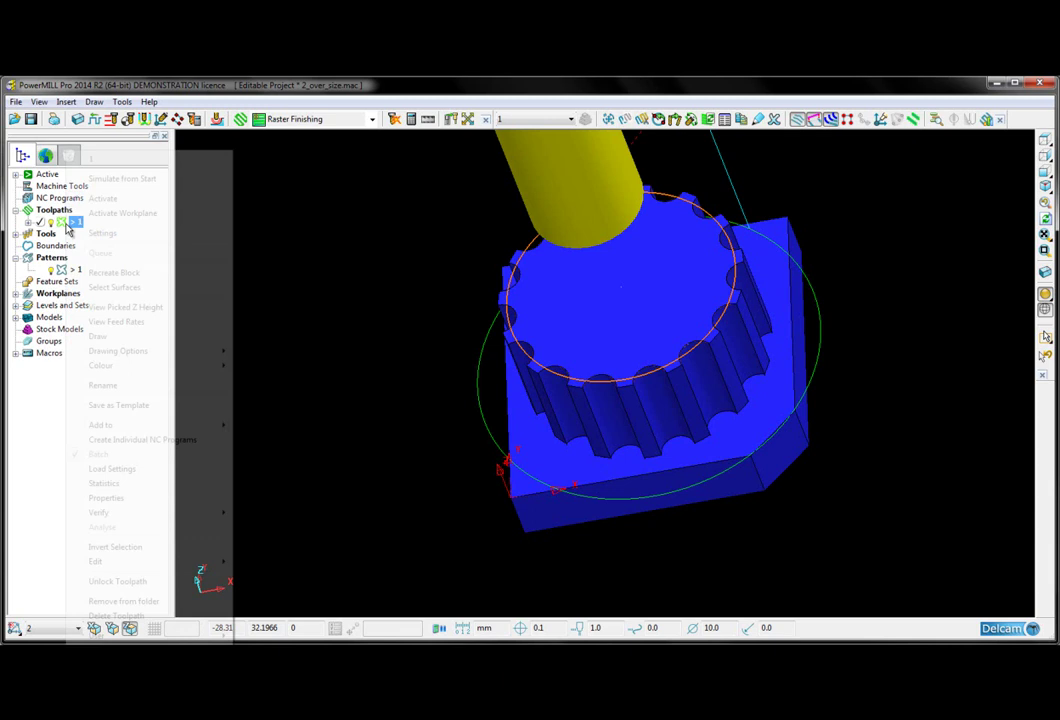
click(103, 234)
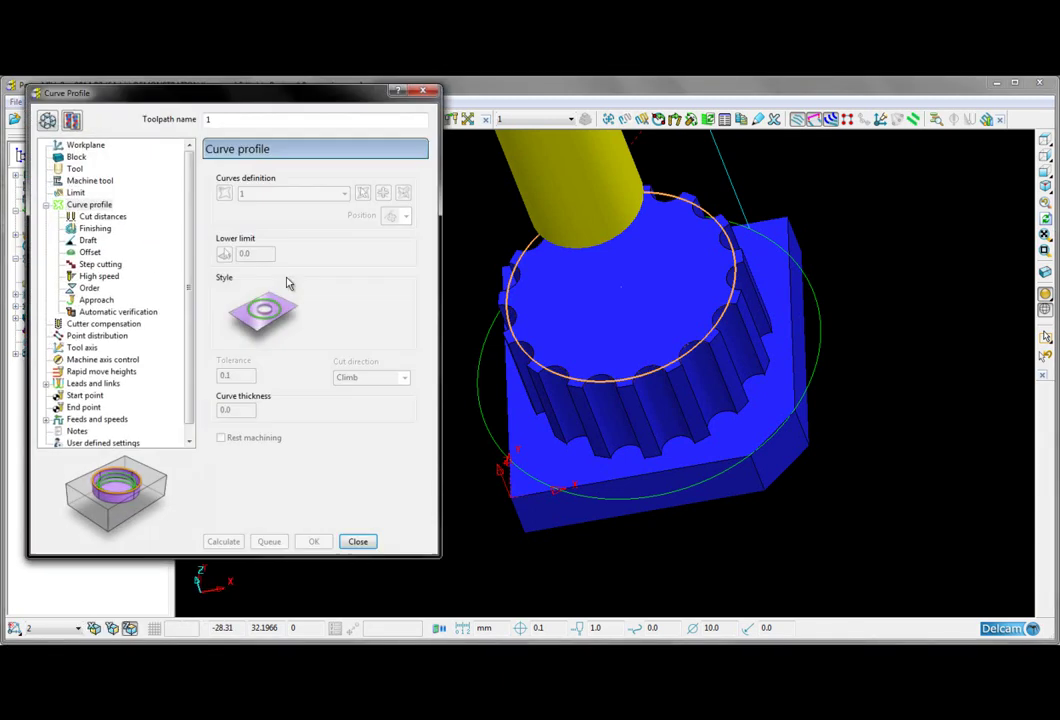
click(47, 120)
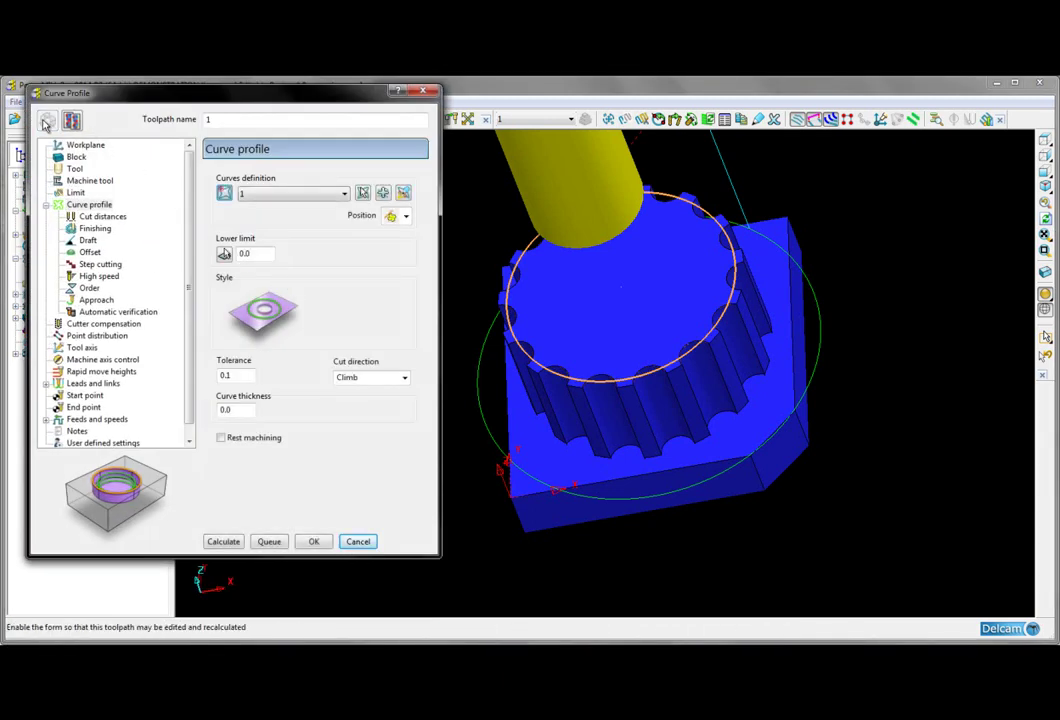
scroll(155, 260, down, 1)
click(130, 312)
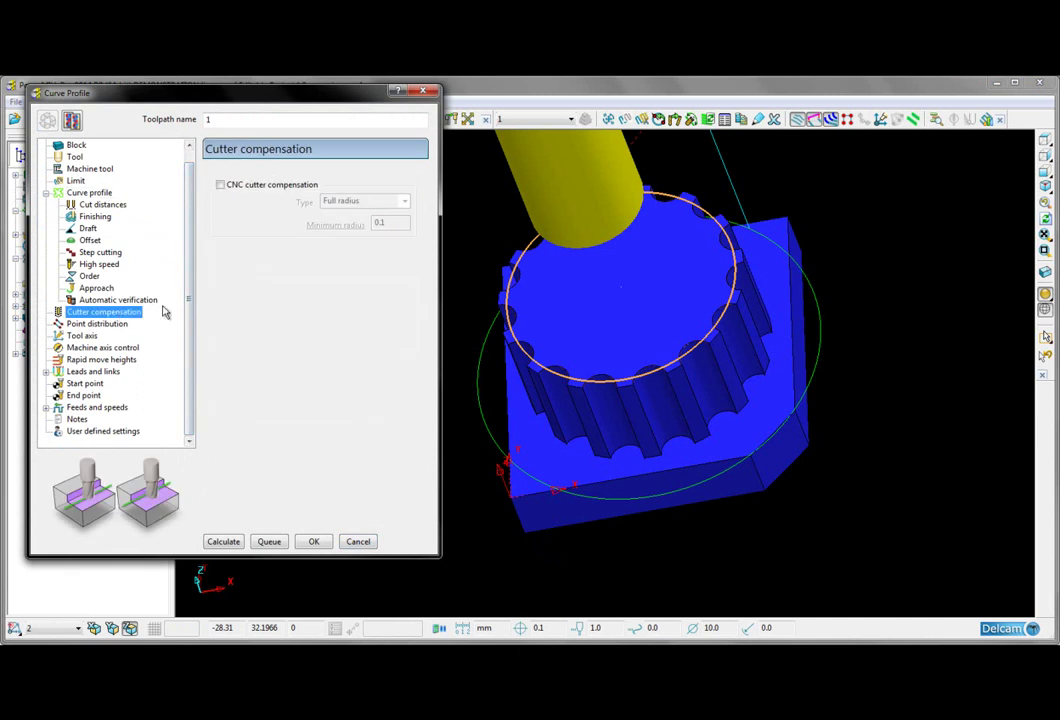
click(220, 185)
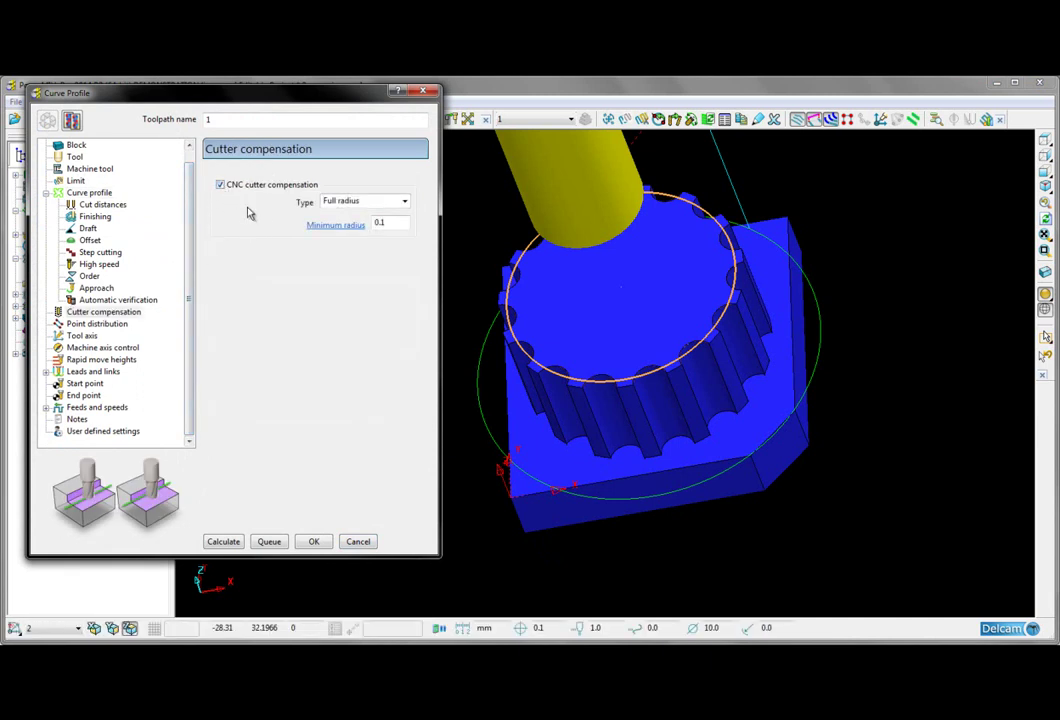
click(229, 542)
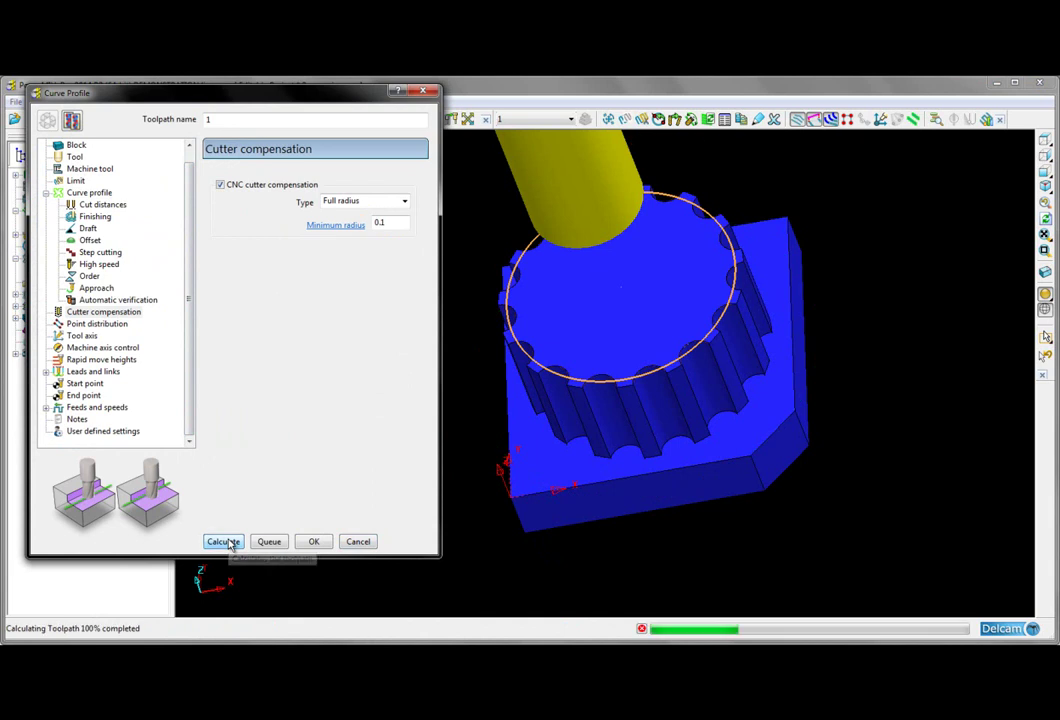
drag(233, 478, 338, 323)
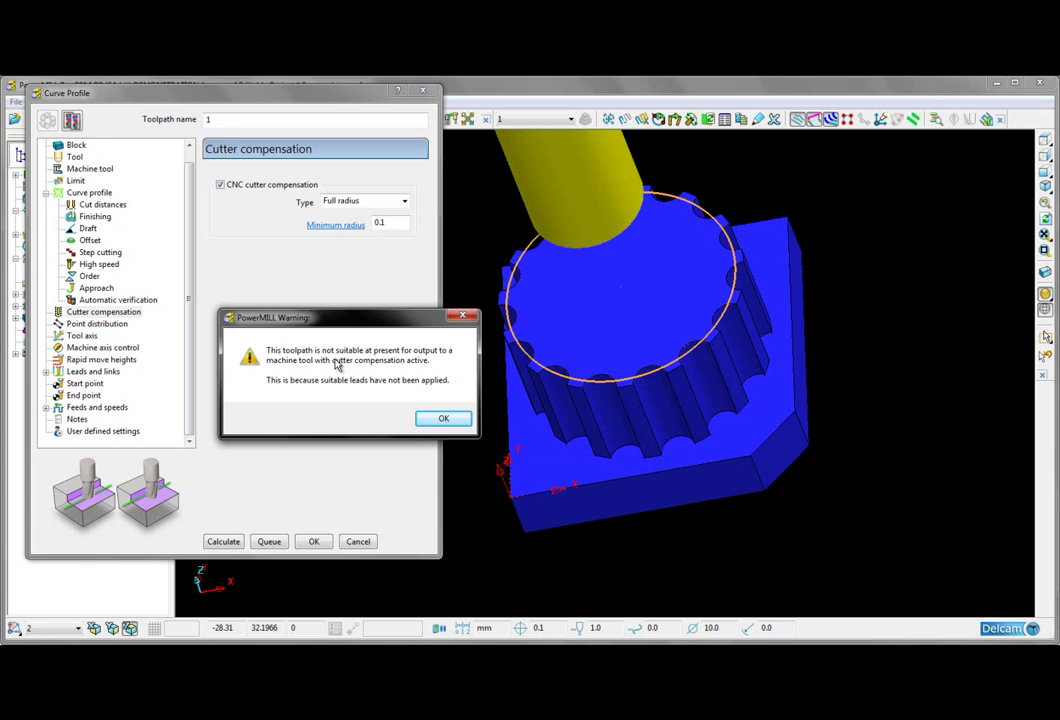
click(440, 420)
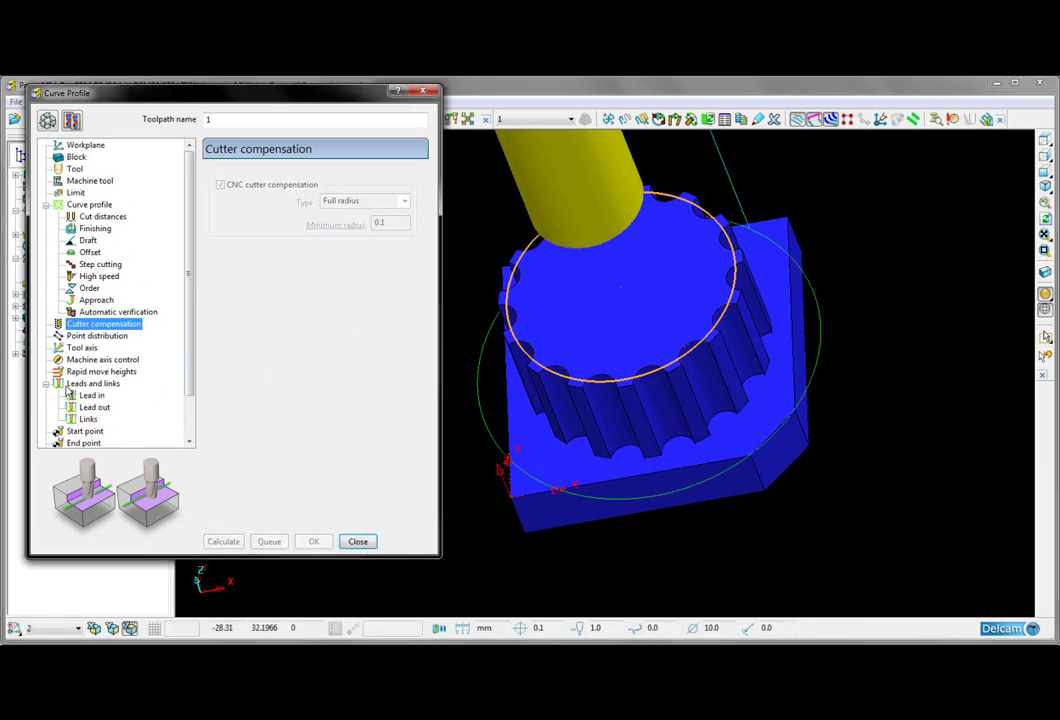
Step: Give toolpath 1 a horizontal arc lead-in of radius 1.0, recalculate, and close the form
click(89, 397)
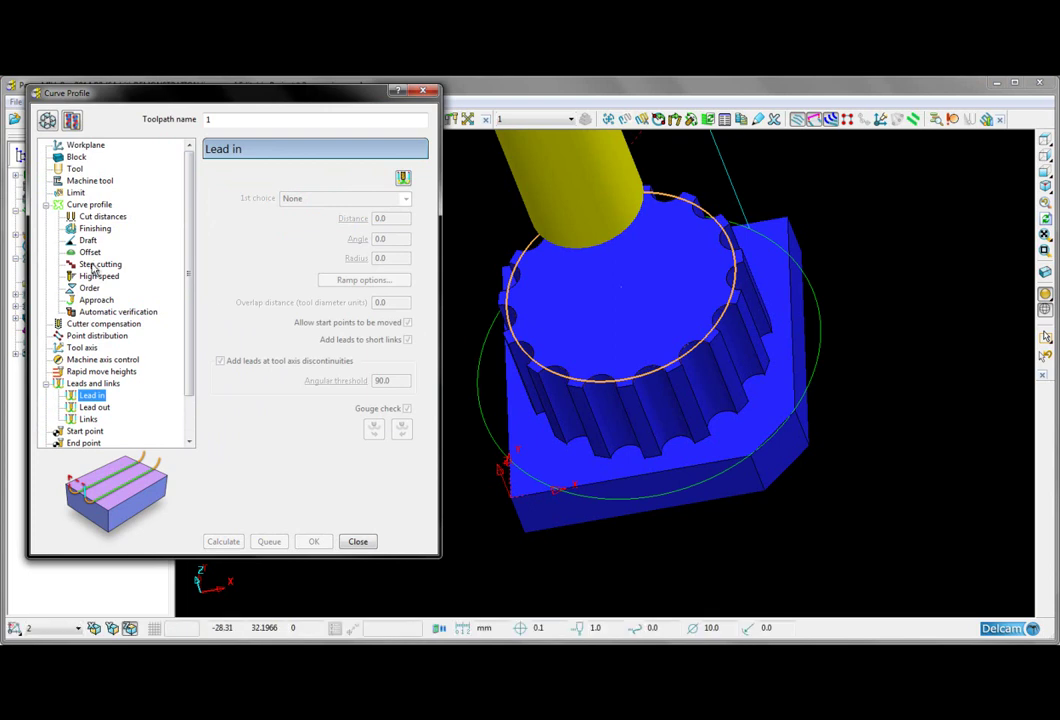
click(48, 121)
click(330, 198)
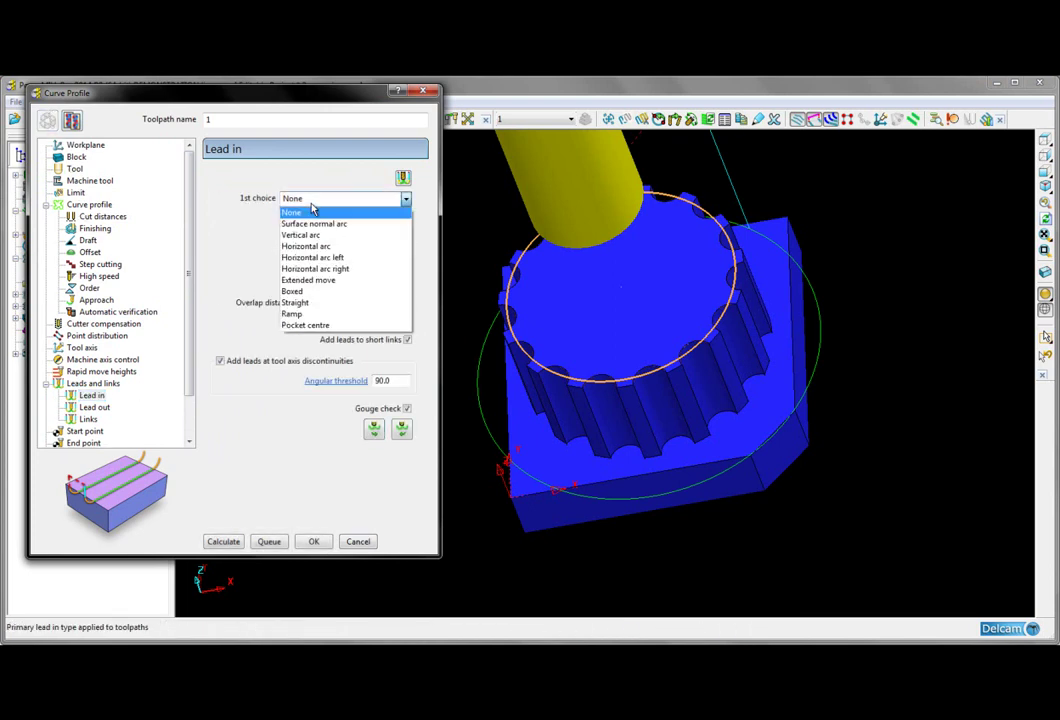
click(323, 247)
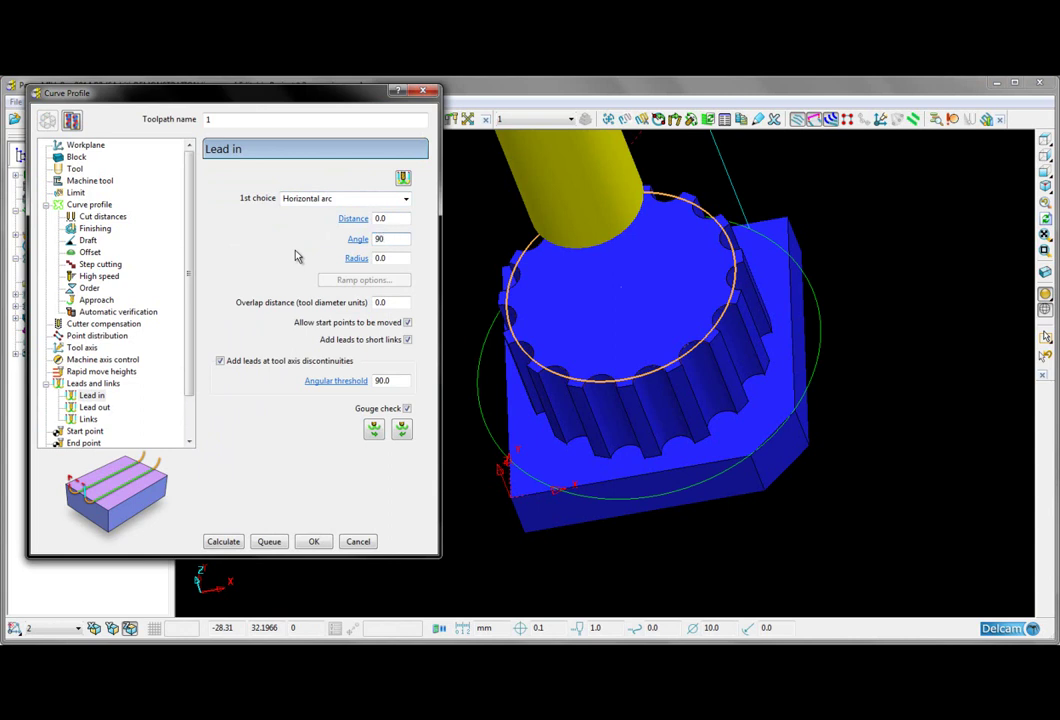
click(365, 259)
text(1)
click(372, 430)
click(227, 541)
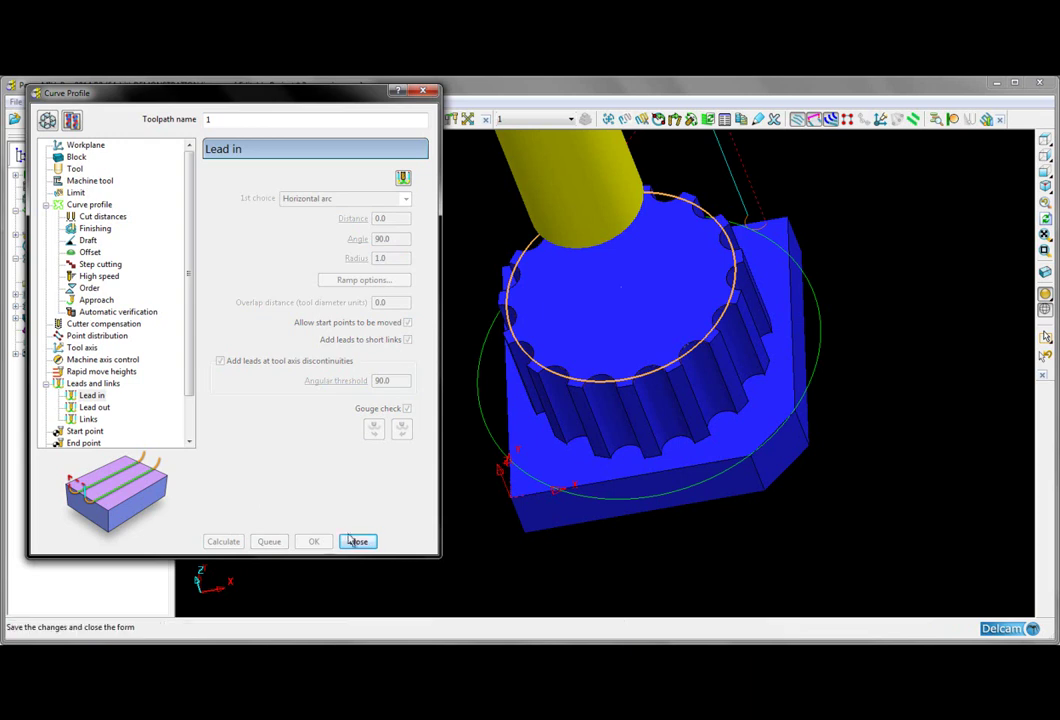
click(358, 541)
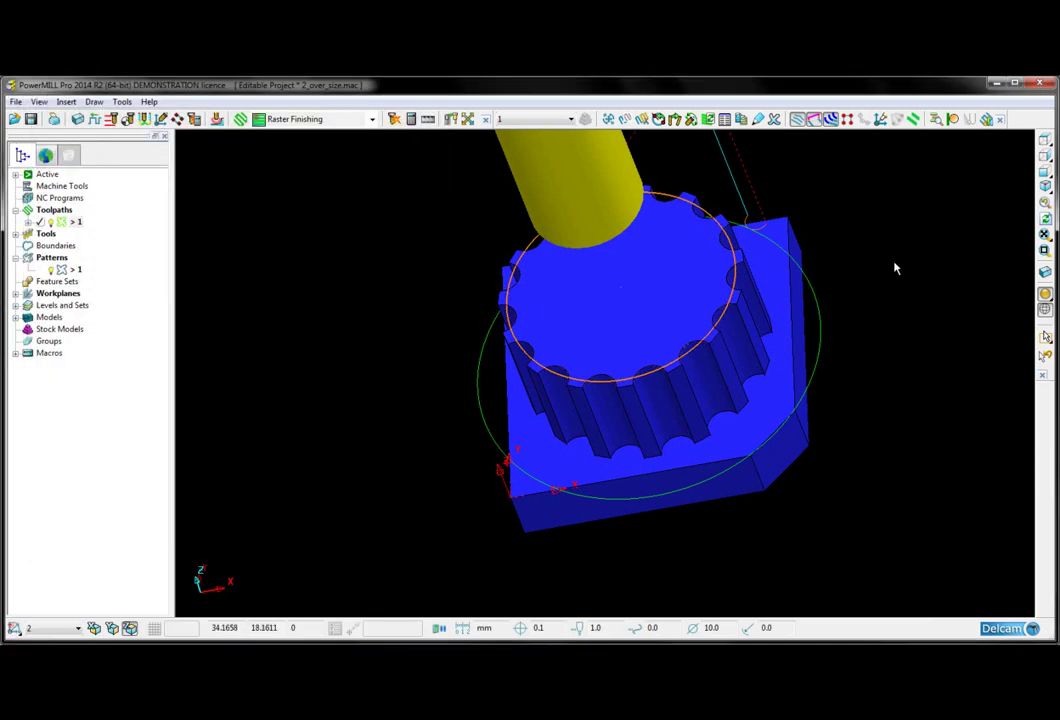
Step: Draw the compensated toolpath, hide the tool, and view the gear from top, centred
click(953, 120)
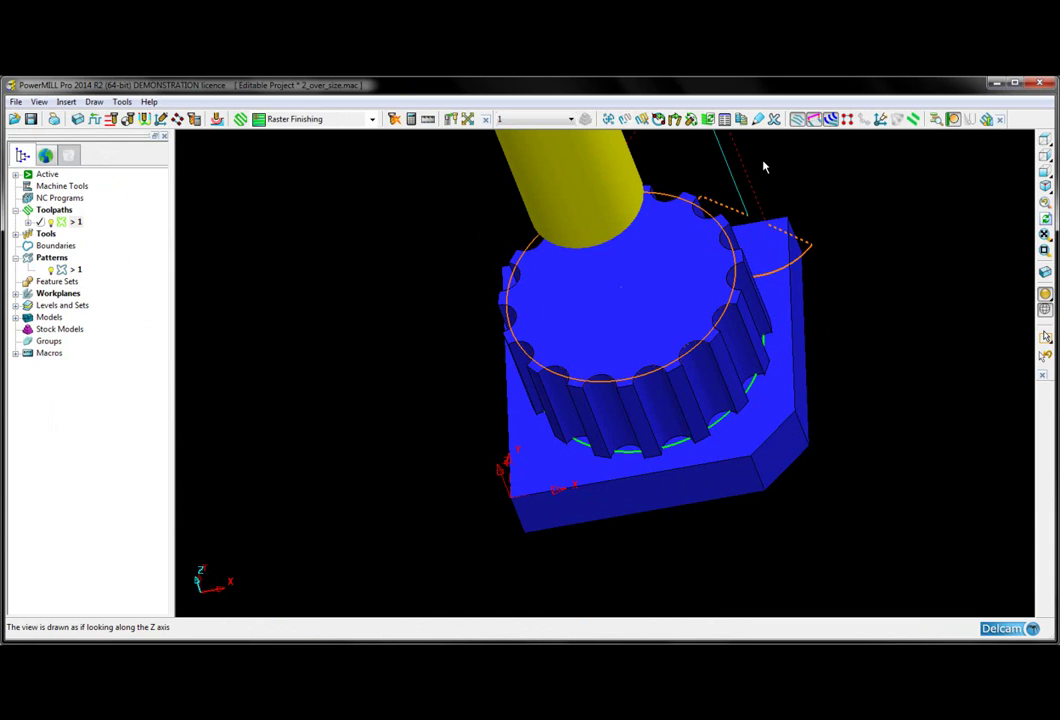
double_click(24, 232)
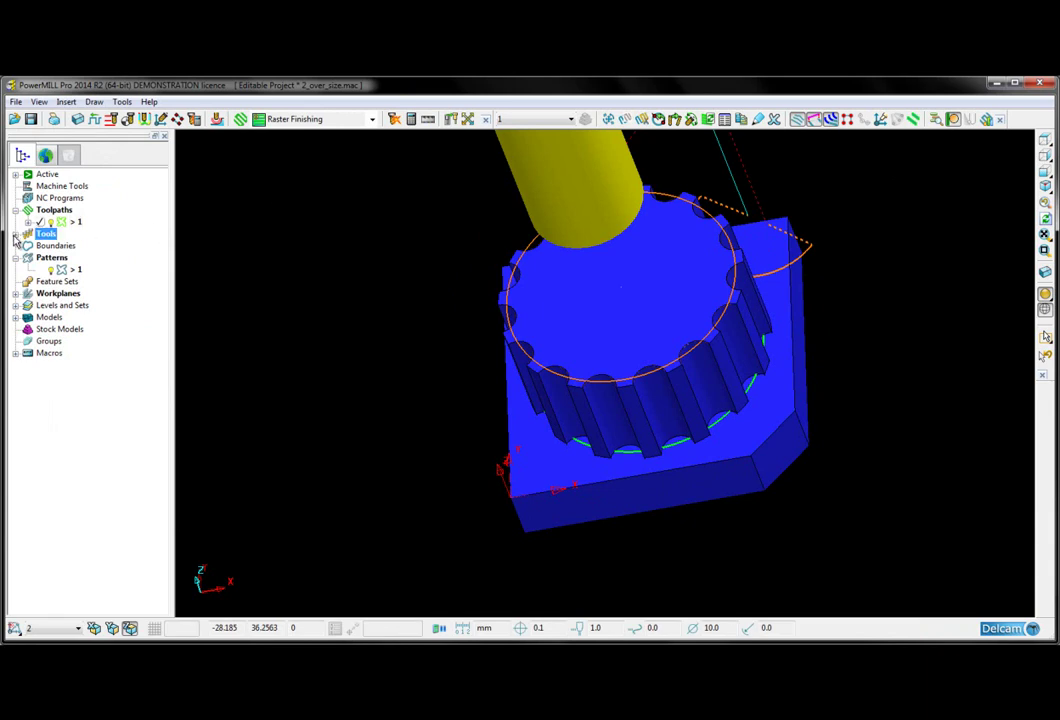
click(51, 246)
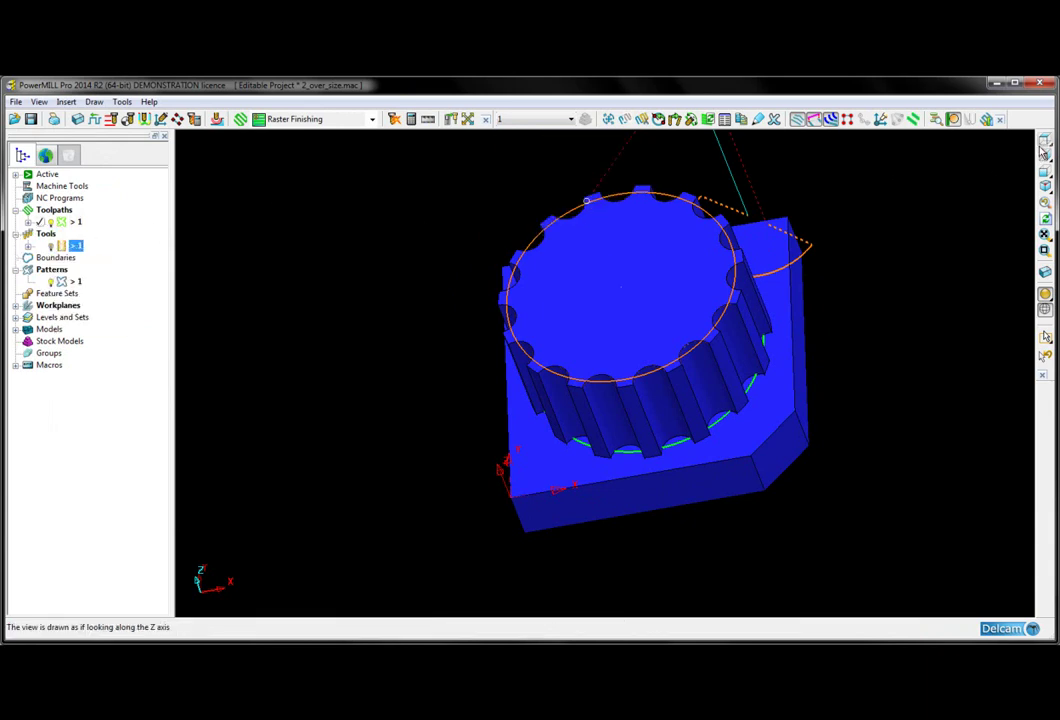
click(866, 119)
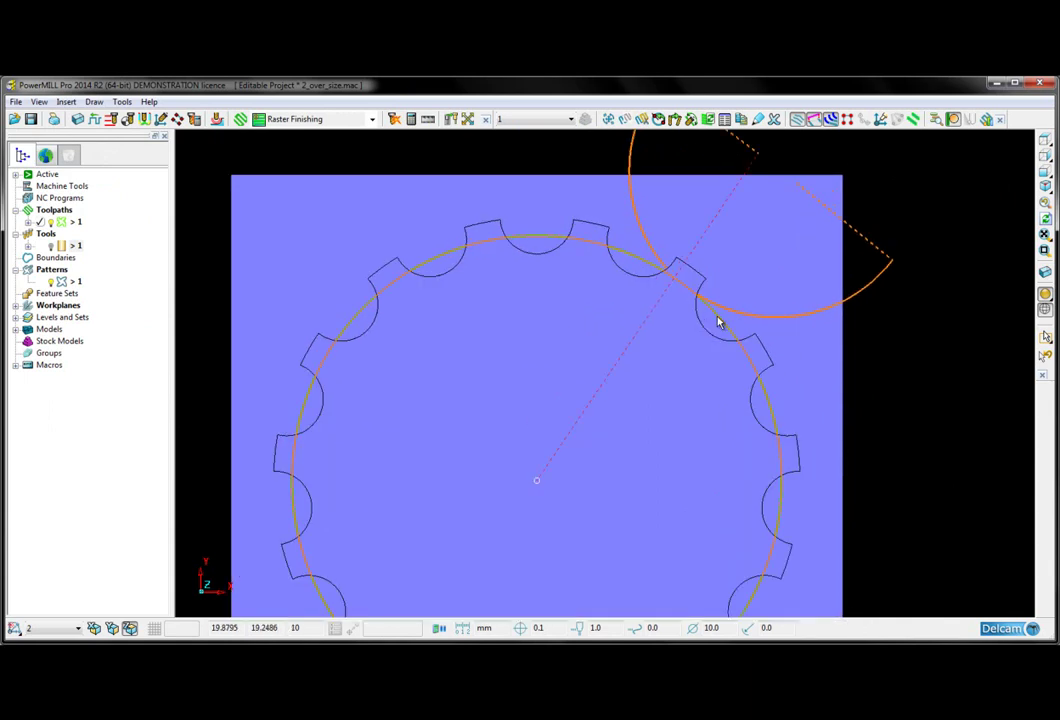
scroll(718, 322, up, 2)
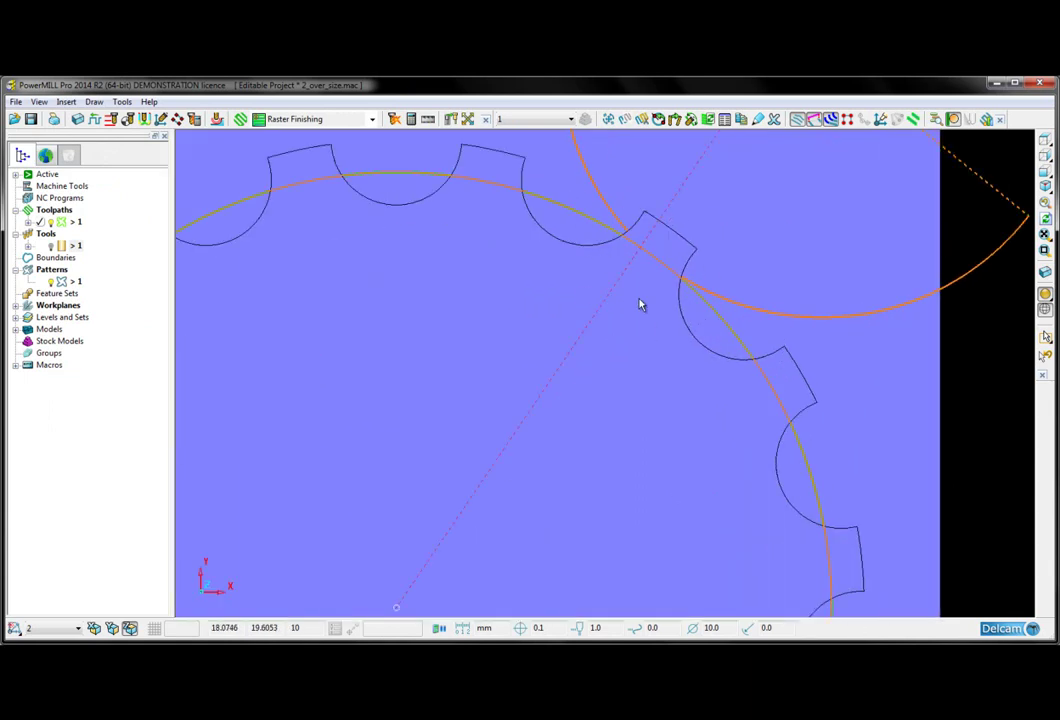
scroll(660, 298, down, 3)
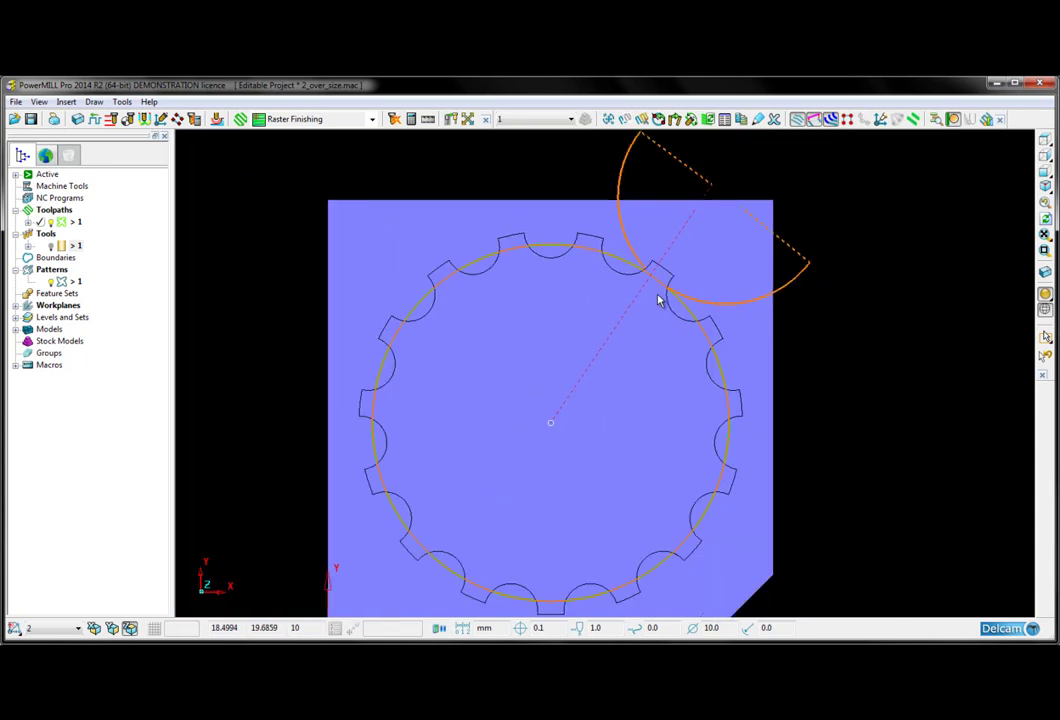
shift+middle_drag(632, 350, 686, 318)
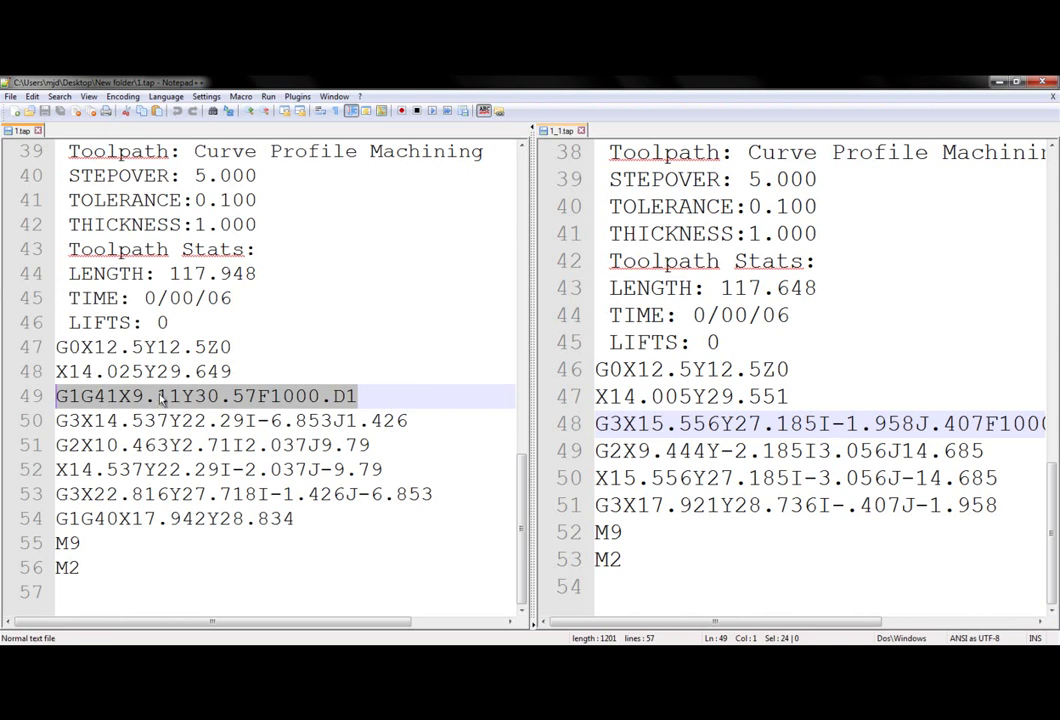
Step: Highlight G41 in 1.tap line 49, then inspect lines 48 and 47 of 1_1.tap for comparison
drag(81, 396, 118, 396)
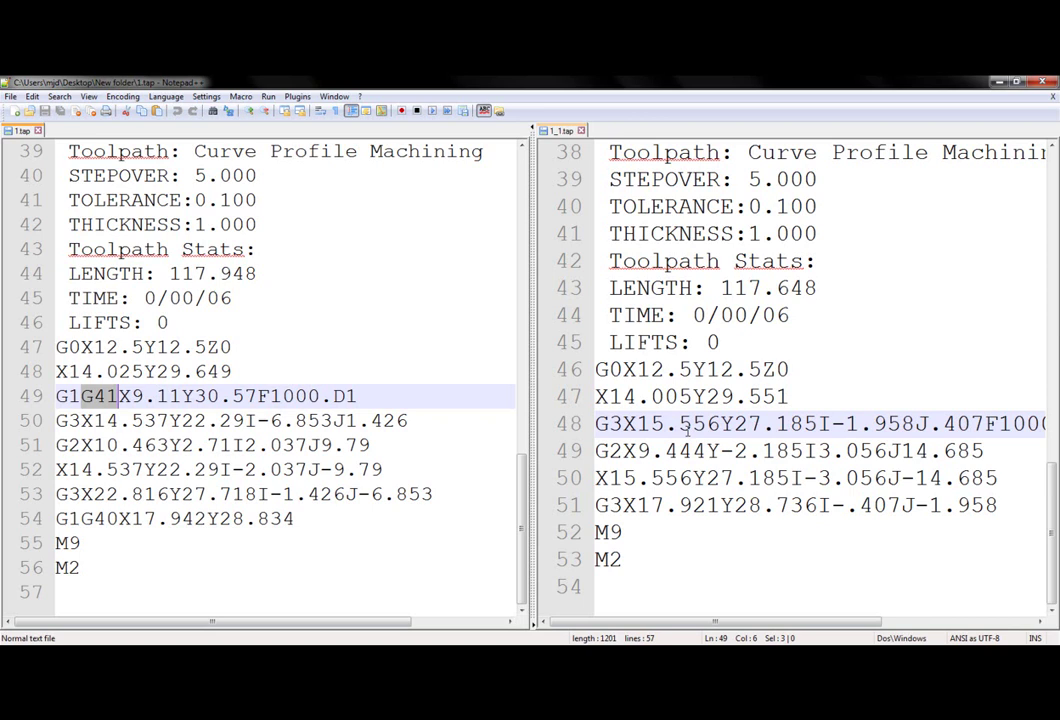
click(623, 424)
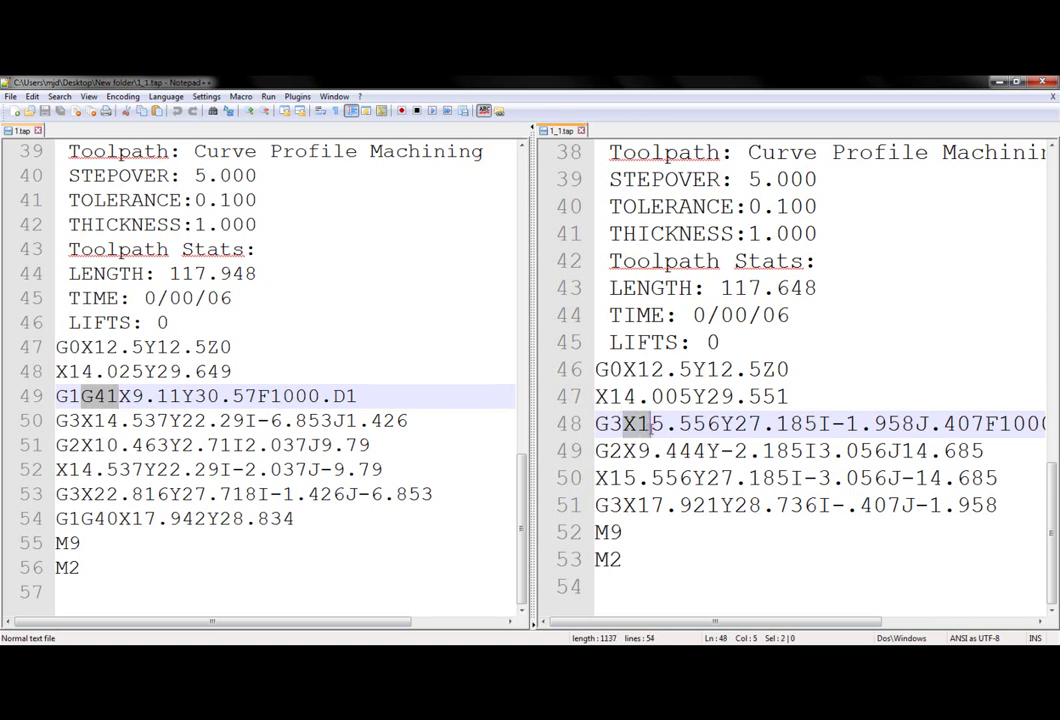
click(795, 397)
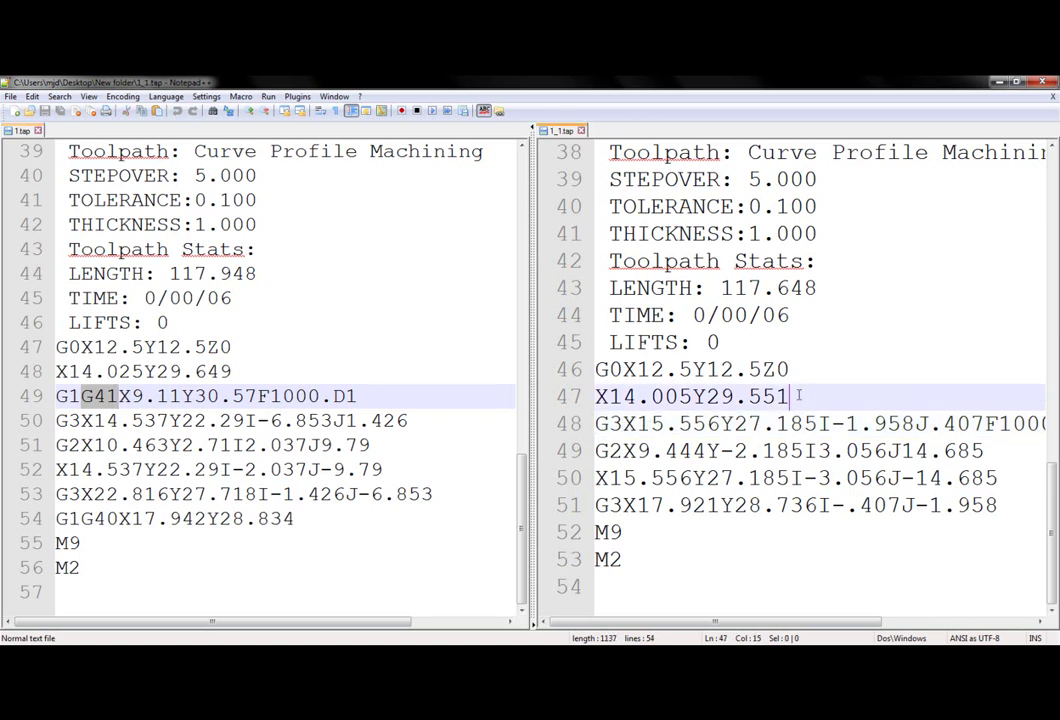